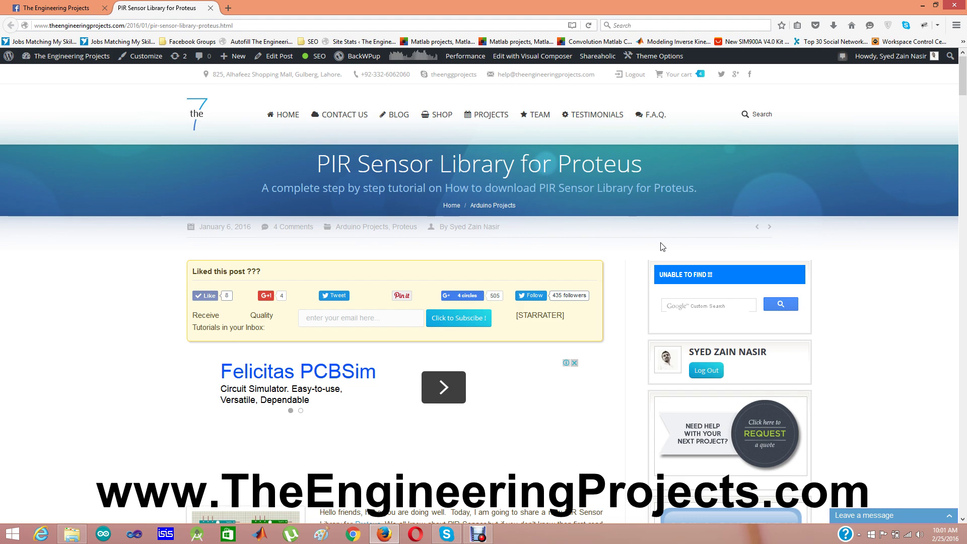
# Review the post, then scroll to the download files PIRSensorTEP.LIB, PIRSensorTEP.IDX and PIRSensorTEP.HEX.
pyautogui.scroll(-5, 661, 246)
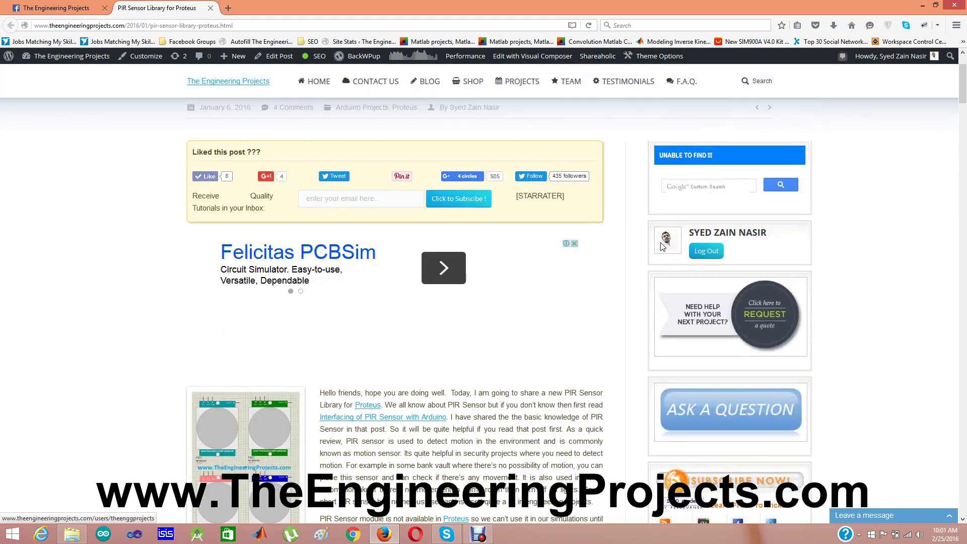
pyautogui.scroll(-10, 661, 246)
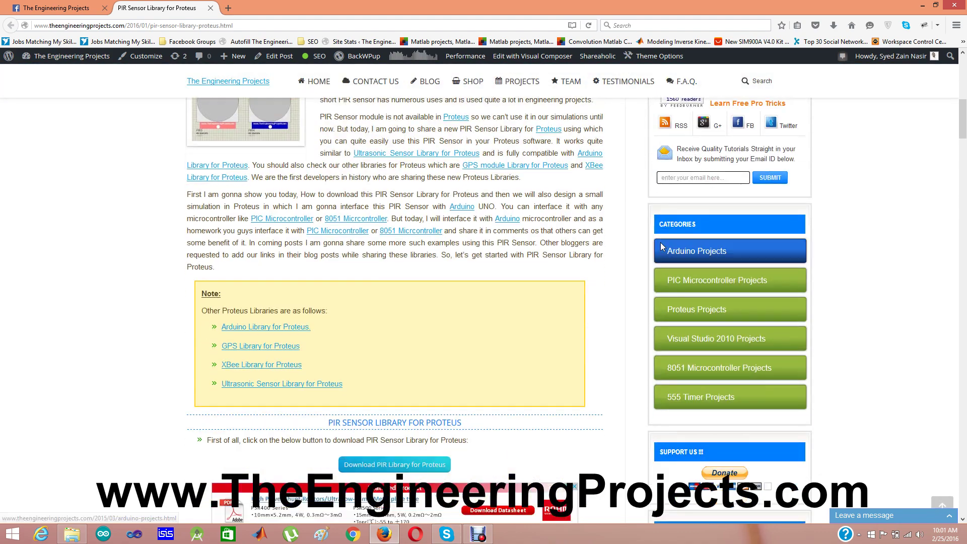
pyautogui.scroll(-2, 662, 246)
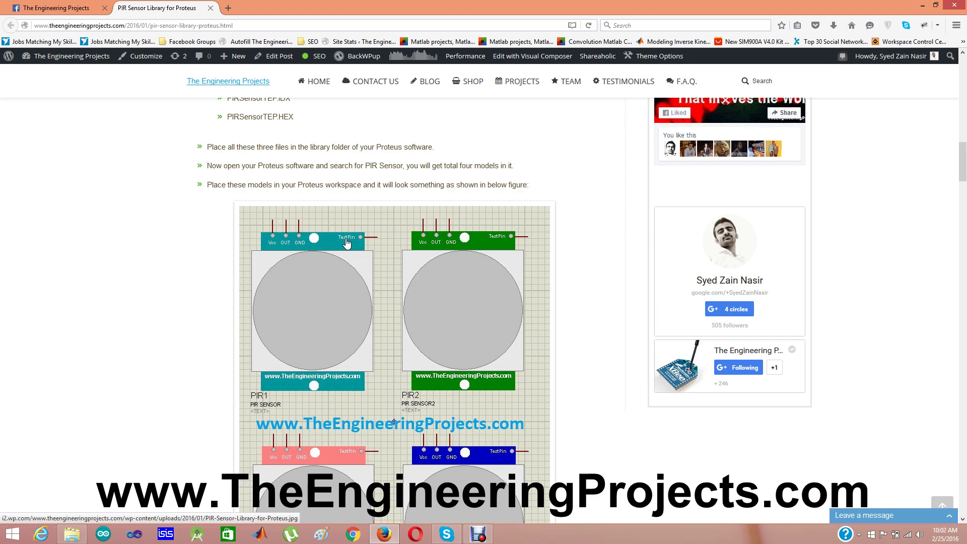
pyautogui.scroll(10, 346, 244)
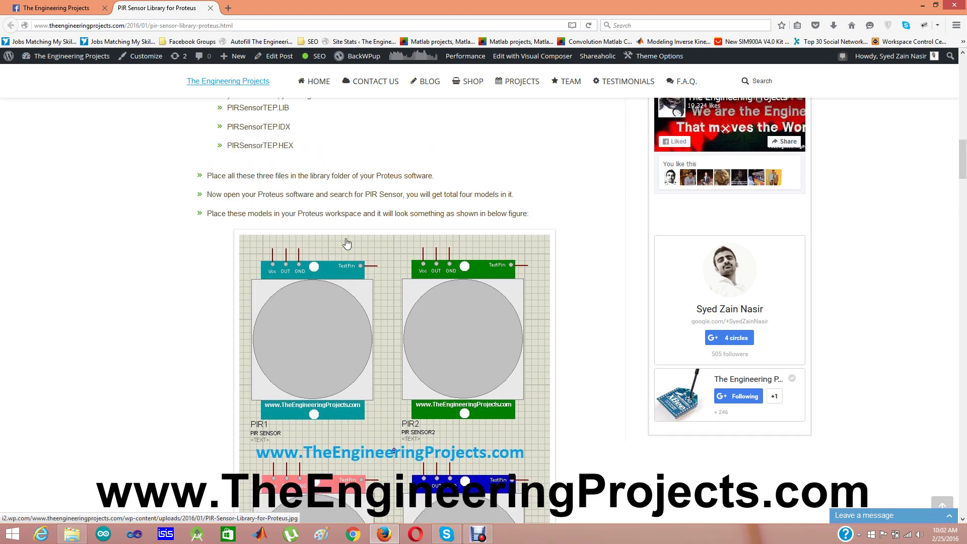
pyautogui.scroll(3, 346, 244)
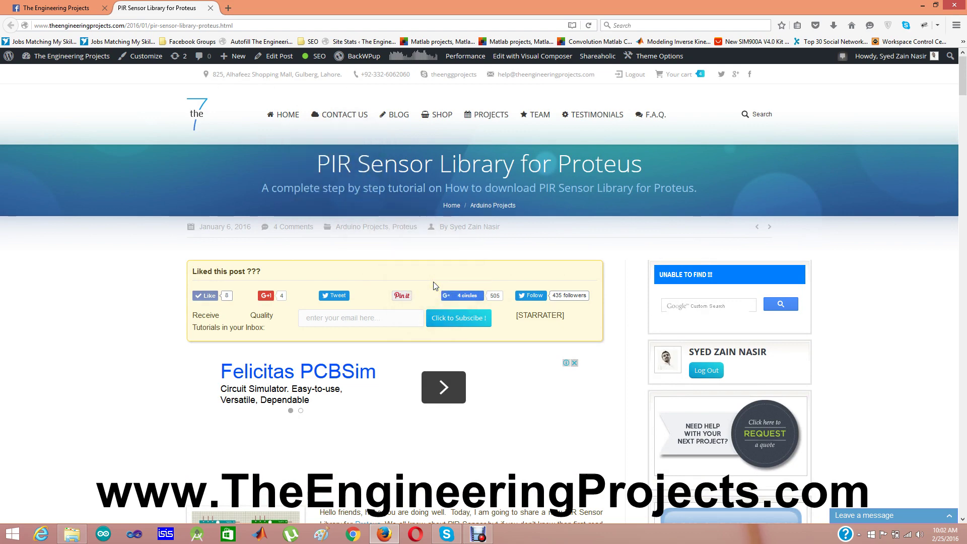
pyautogui.scroll(-1, 433, 285)
pyautogui.scroll(-6, 433, 285)
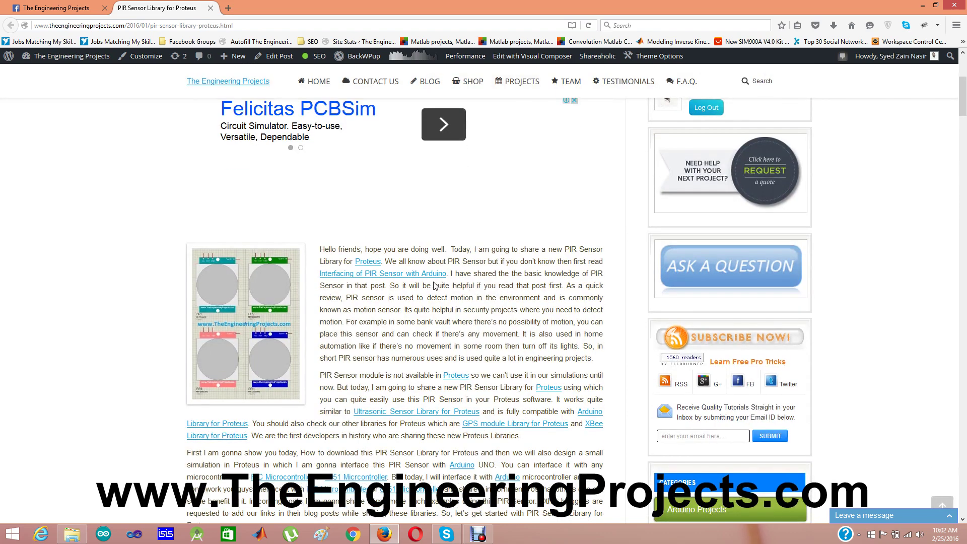
pyautogui.scroll(-3, 433, 285)
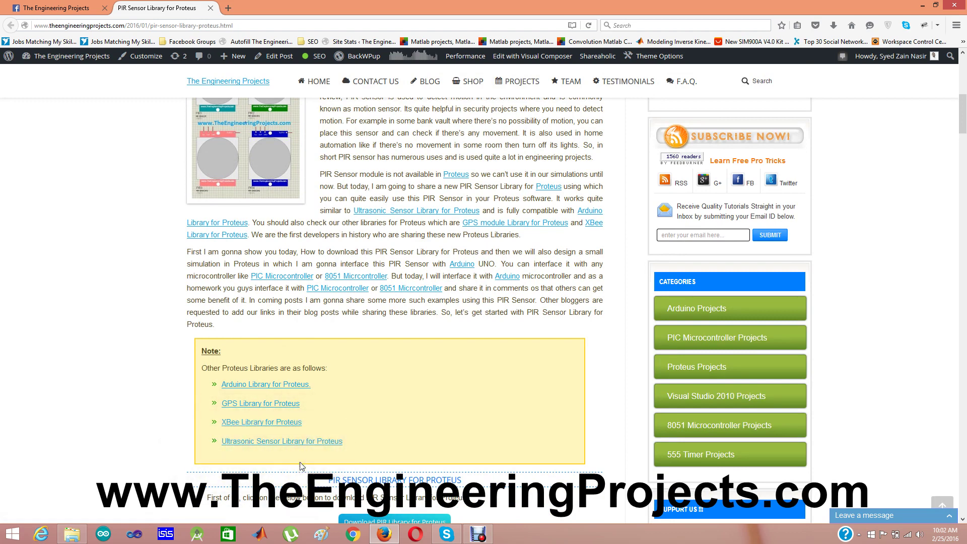
pyautogui.scroll(-5, 300, 466)
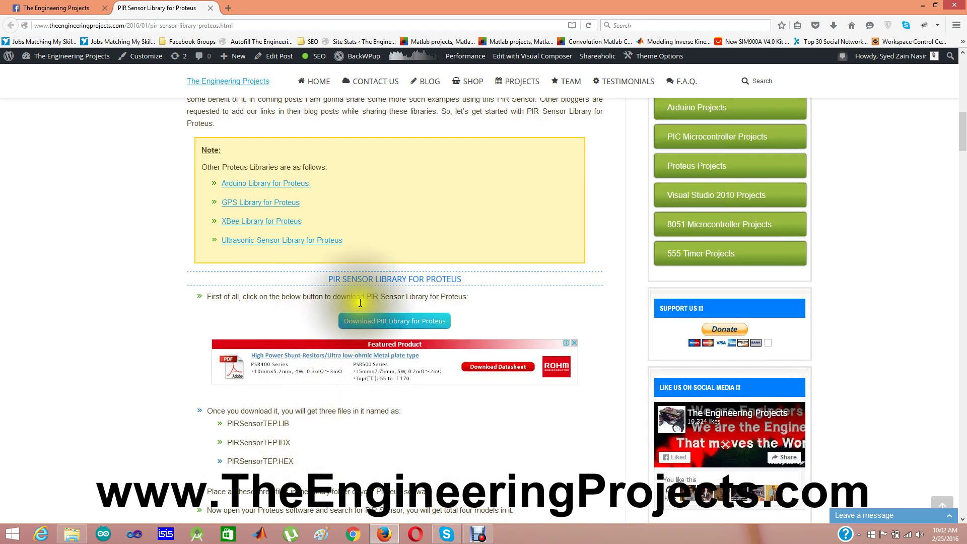
# Download the 4.34 KB PIR Sensor Library for Proteus_3.rar via IDM, accepting the duplicate link, and open it.
pyautogui.click(389, 322)
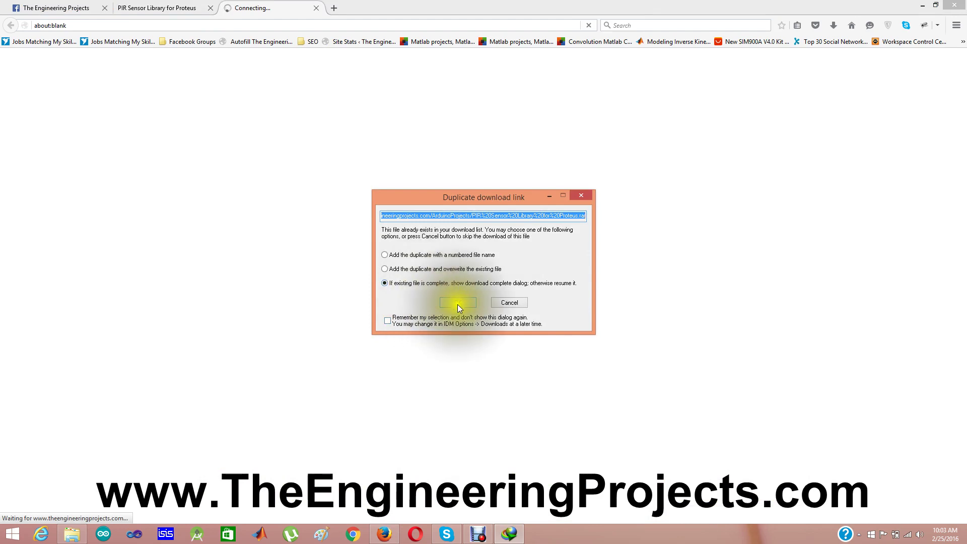
pyautogui.click(460, 304)
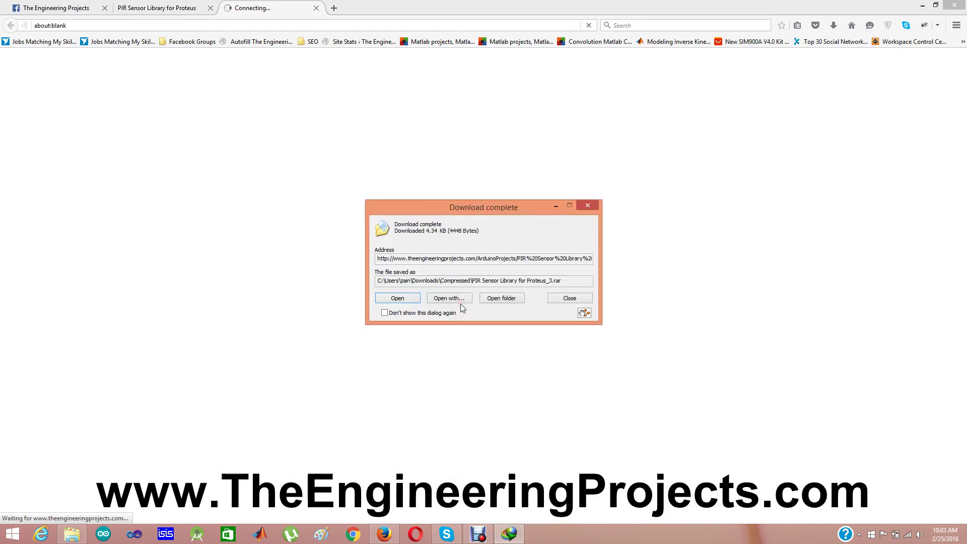
pyautogui.click(394, 299)
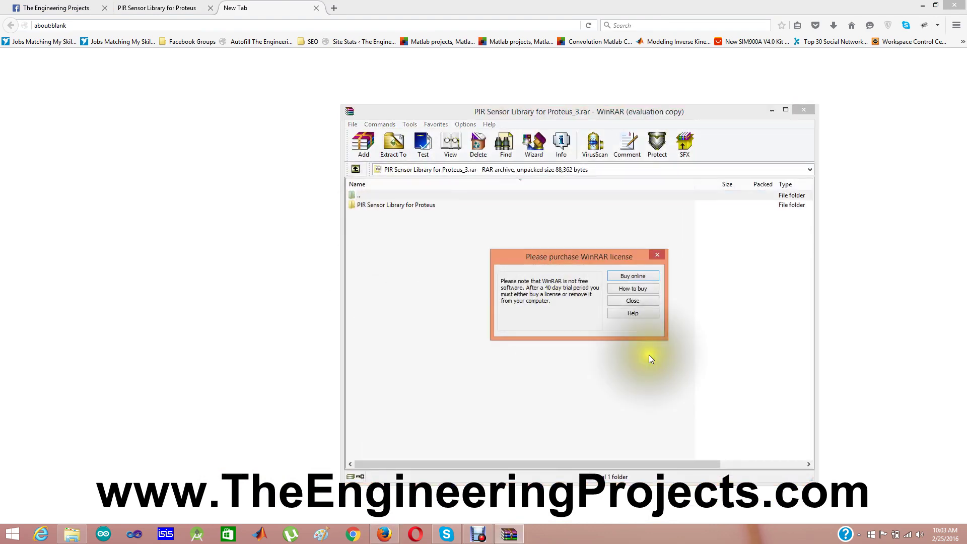
# Dismiss the licence reminder and select PIRSensorTEP.LIB, .IDX and .hex in the archive's library folder.
pyautogui.click(629, 301)
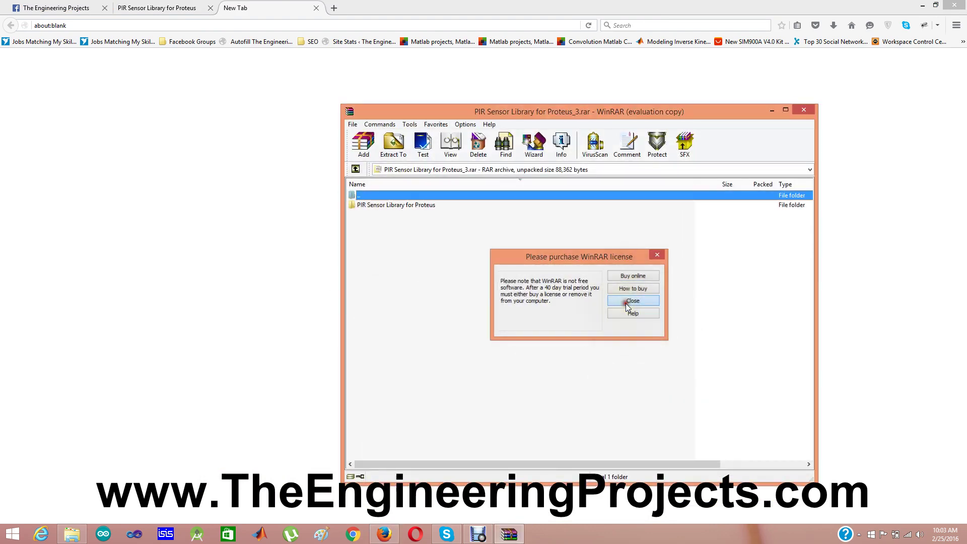
pyautogui.doubleClick(394, 204)
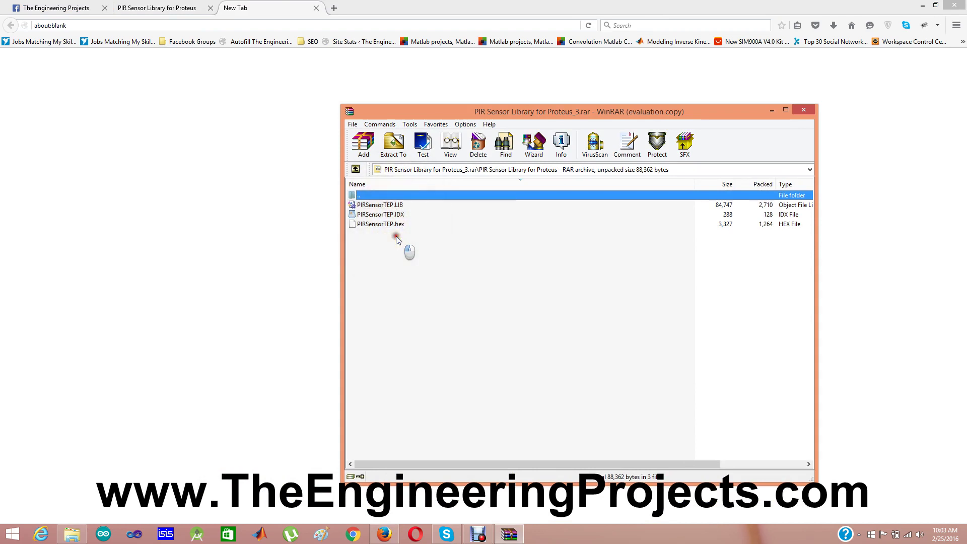
pyautogui.moveTo(396, 237); pyautogui.dragTo(383, 211)
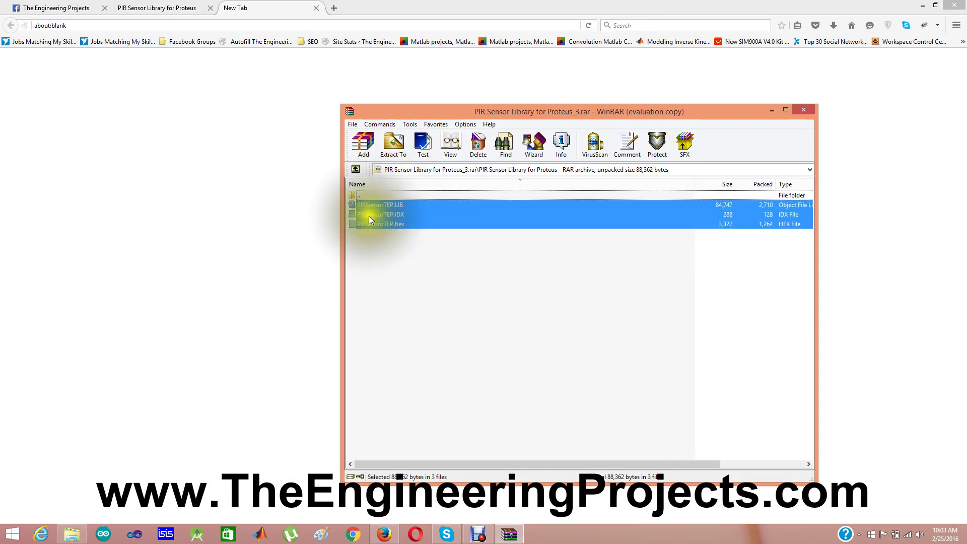
# Extract the three files into Proteus 7 Professional\LIBRARY, replacing all existing copies.
pyautogui.click(393, 145)
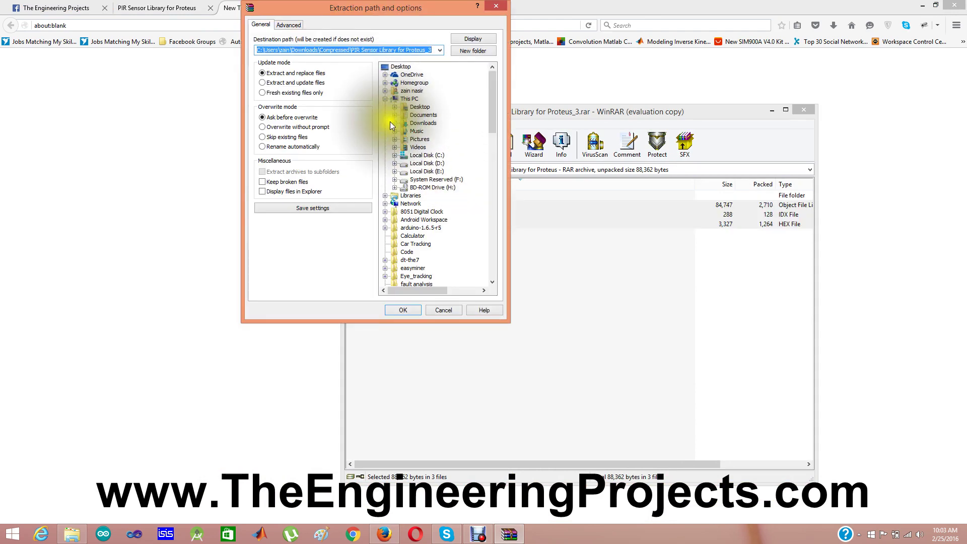
pyautogui.click(395, 156)
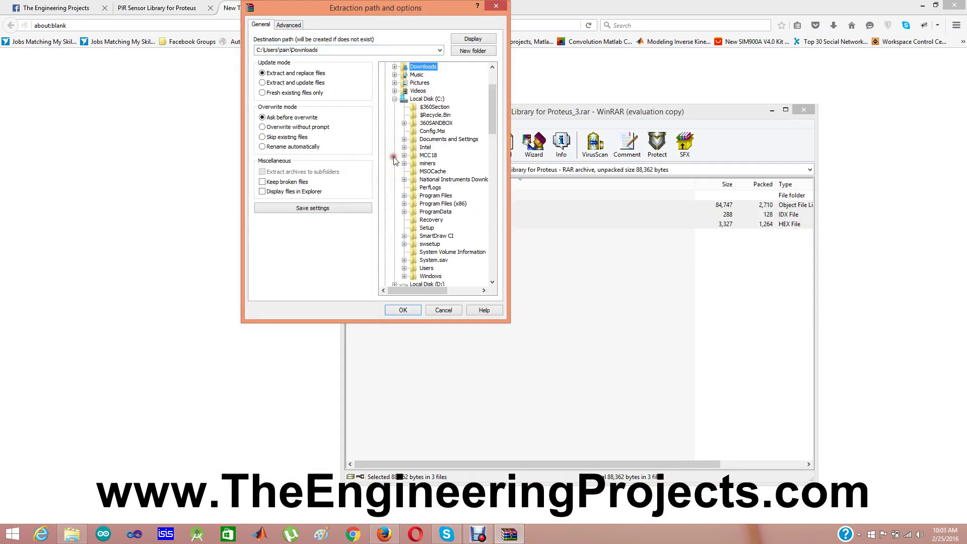
pyautogui.click(404, 203)
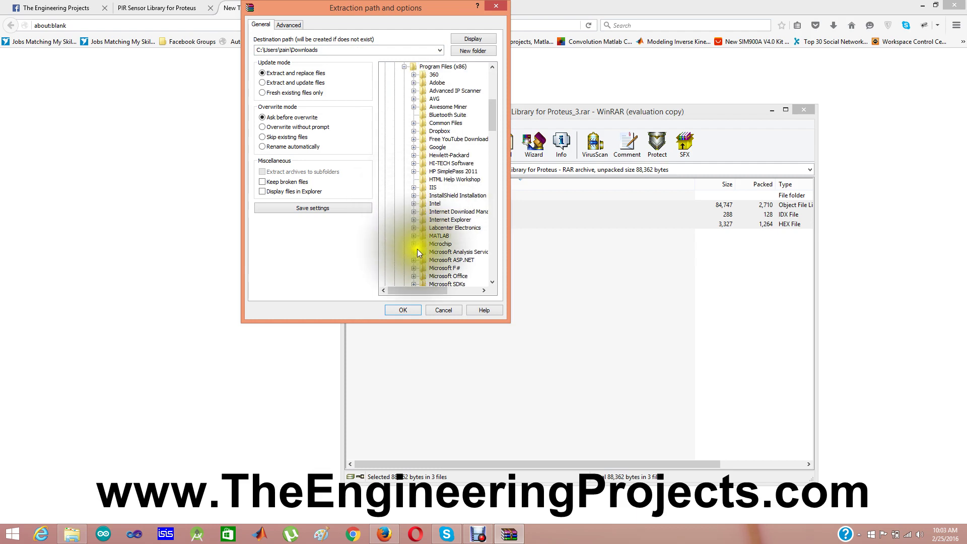
pyautogui.rightClick(490, 119)
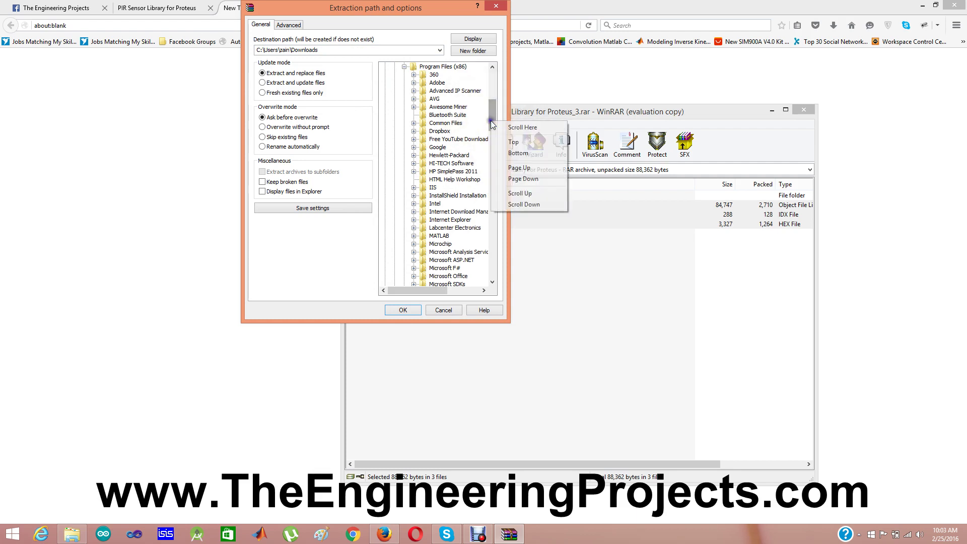
pyautogui.click(489, 112)
pyautogui.moveTo(489, 110); pyautogui.dragTo(494, 134)
pyautogui.scroll(1, 494, 132)
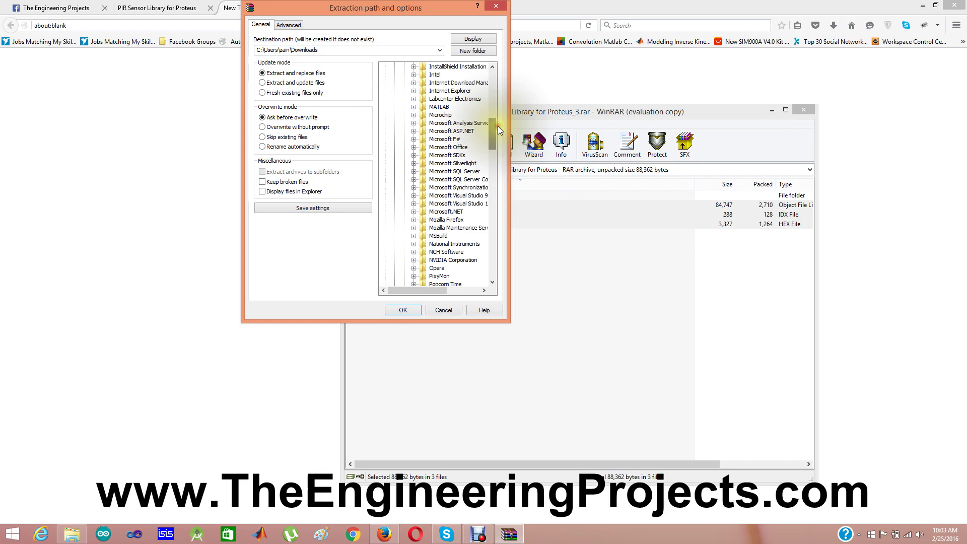
pyautogui.click(412, 99)
pyautogui.click(424, 107)
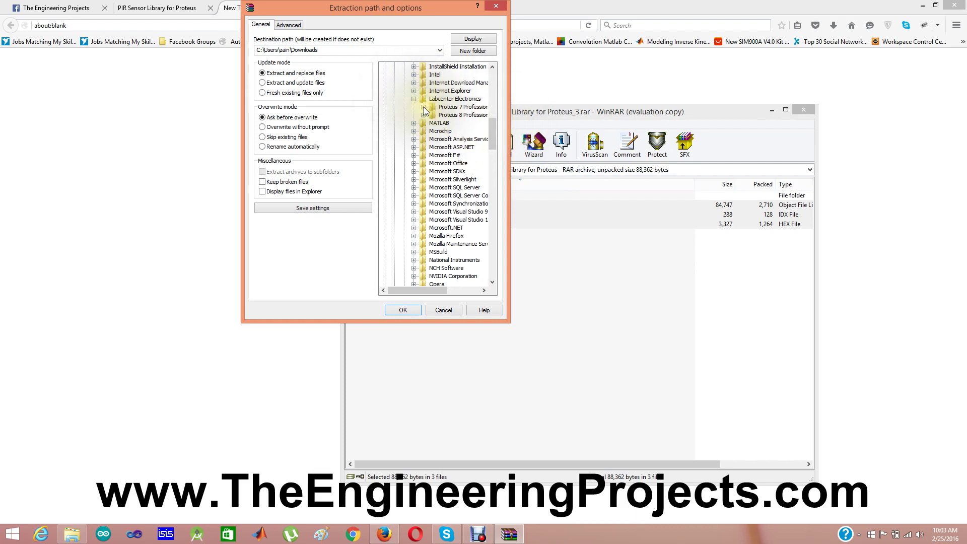
pyautogui.click(447, 141)
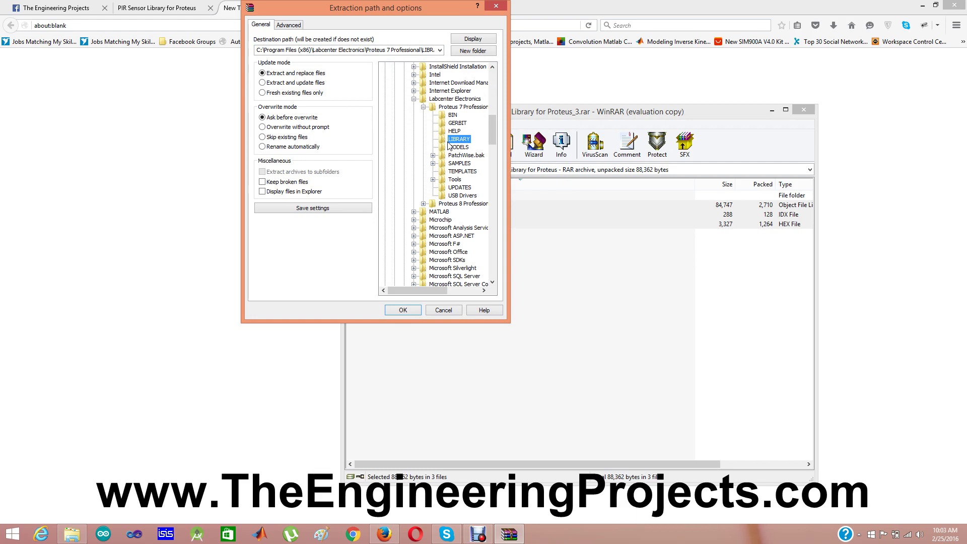
pyautogui.click(403, 310)
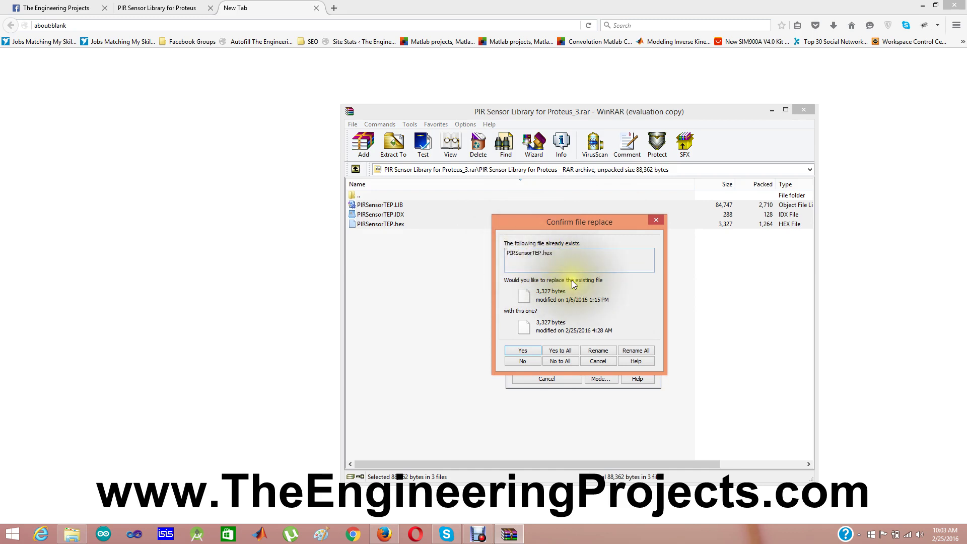
pyautogui.click(560, 351)
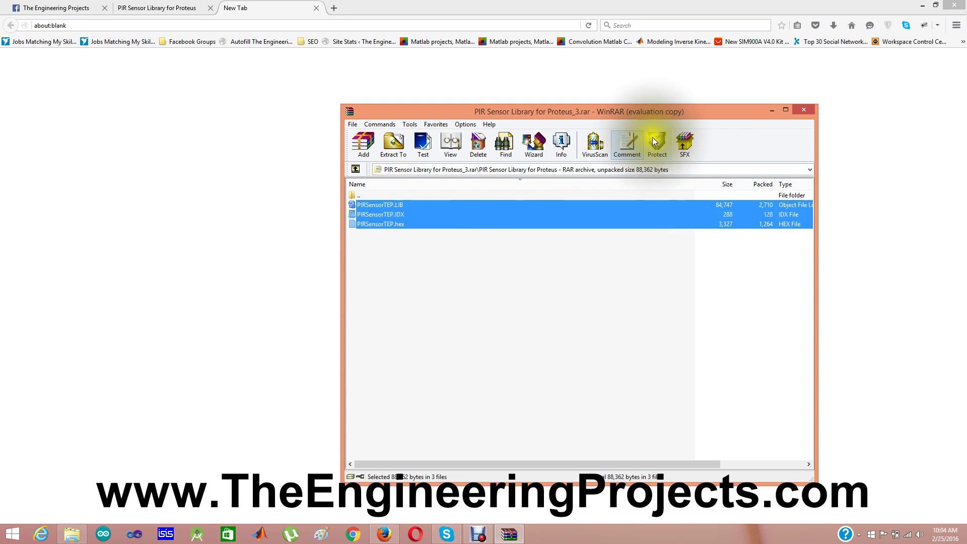
# Close WinRAR and the blank tab, then scroll the article down to the Download PIR Simulation button.
pyautogui.click(803, 110)
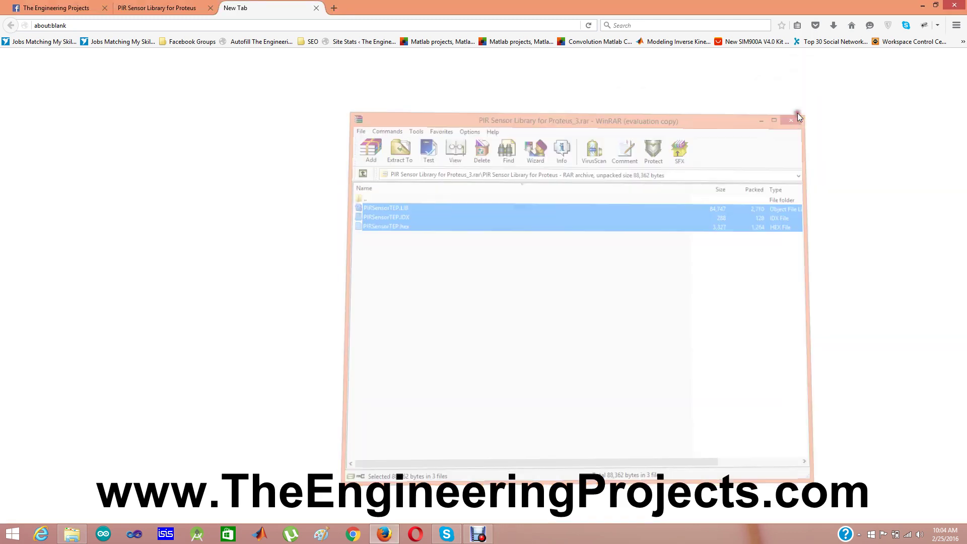
pyautogui.click(317, 8)
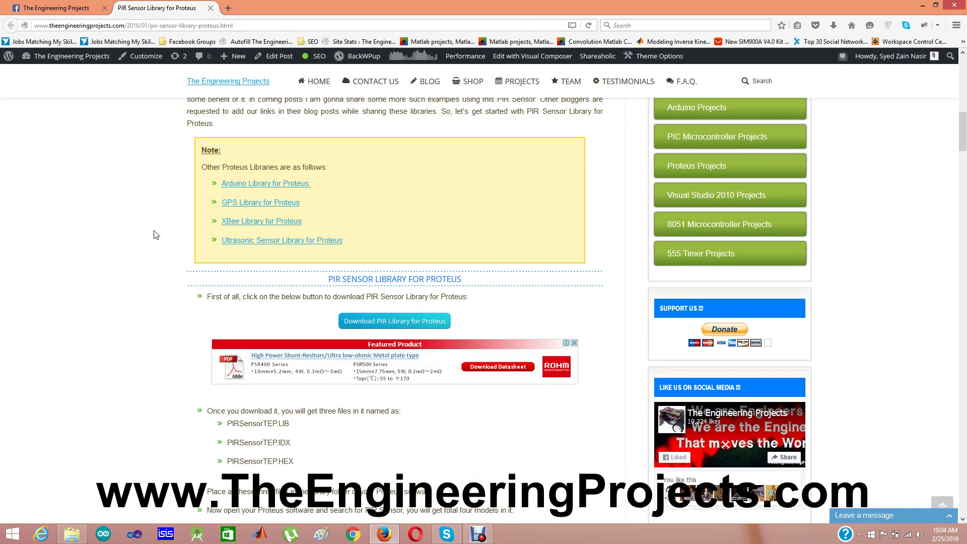
pyautogui.scroll(-10, 155, 235)
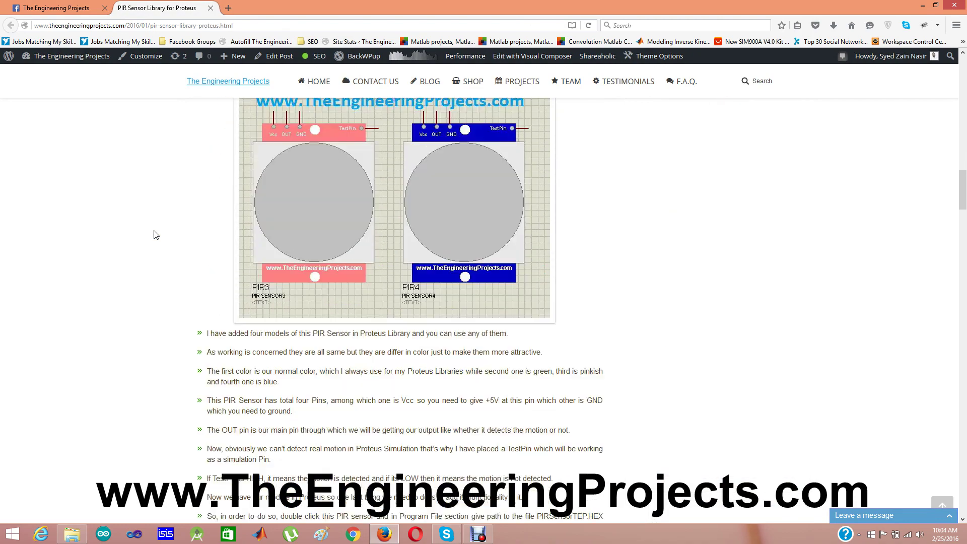
pyautogui.scroll(-5, 155, 235)
pyautogui.scroll(-8, 155, 235)
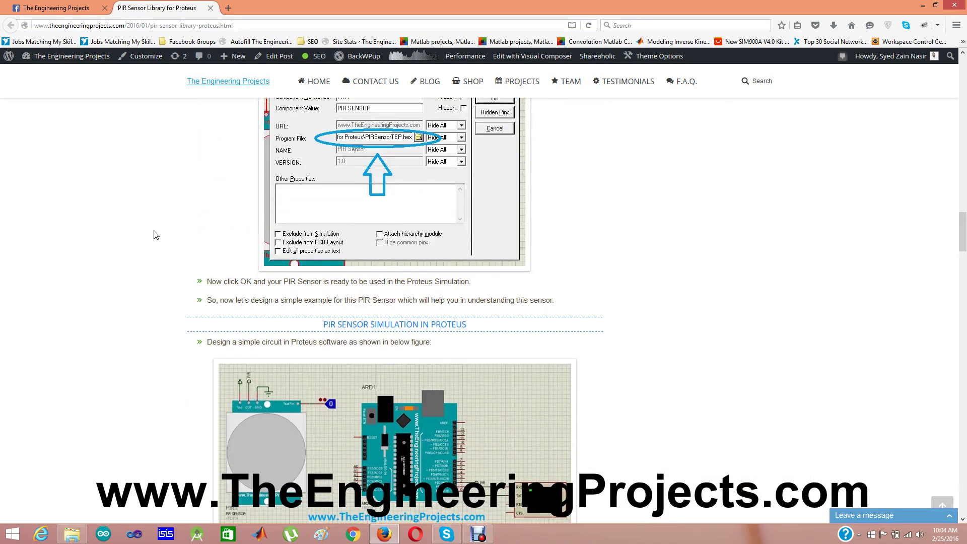
pyautogui.scroll(-7, 155, 235)
pyautogui.scroll(6, 155, 234)
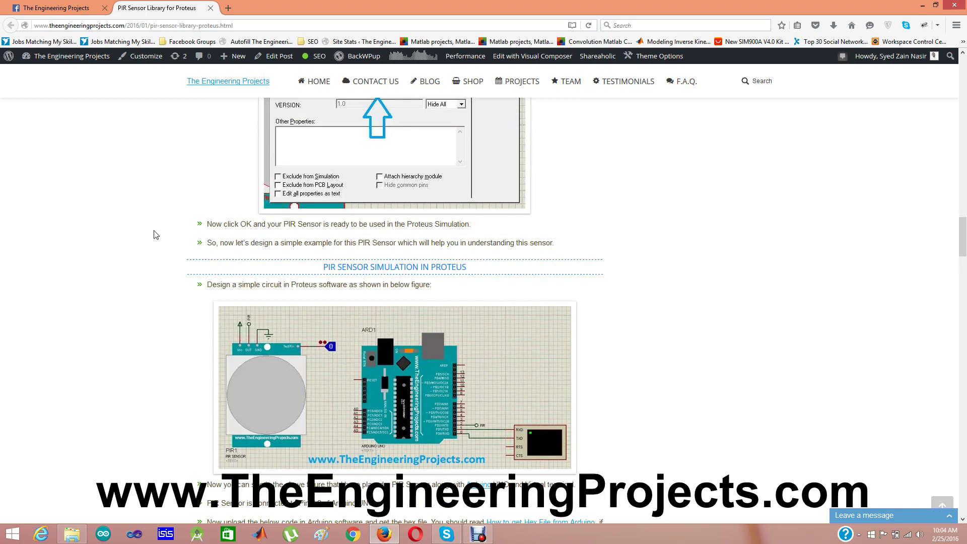
pyautogui.scroll(-1, 365, 389)
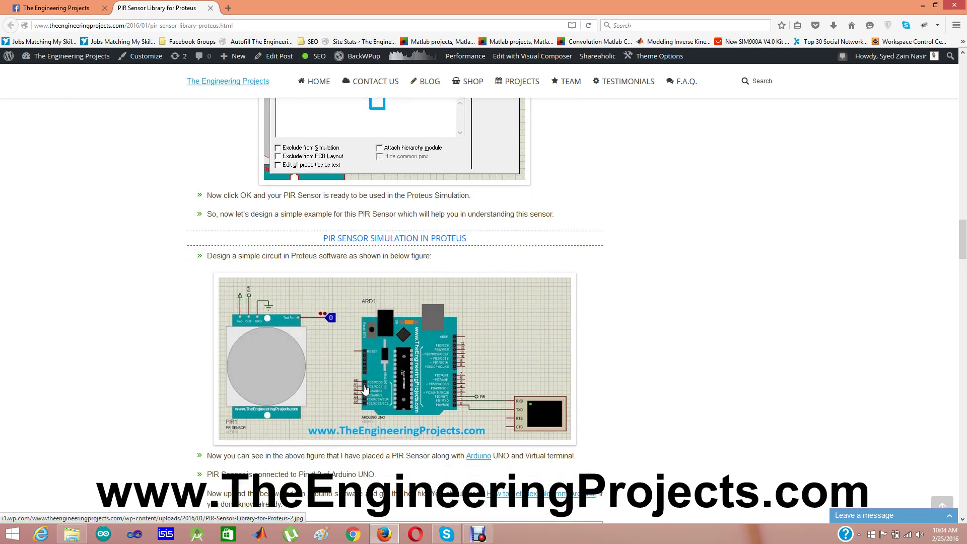
pyautogui.scroll(-10, 364, 389)
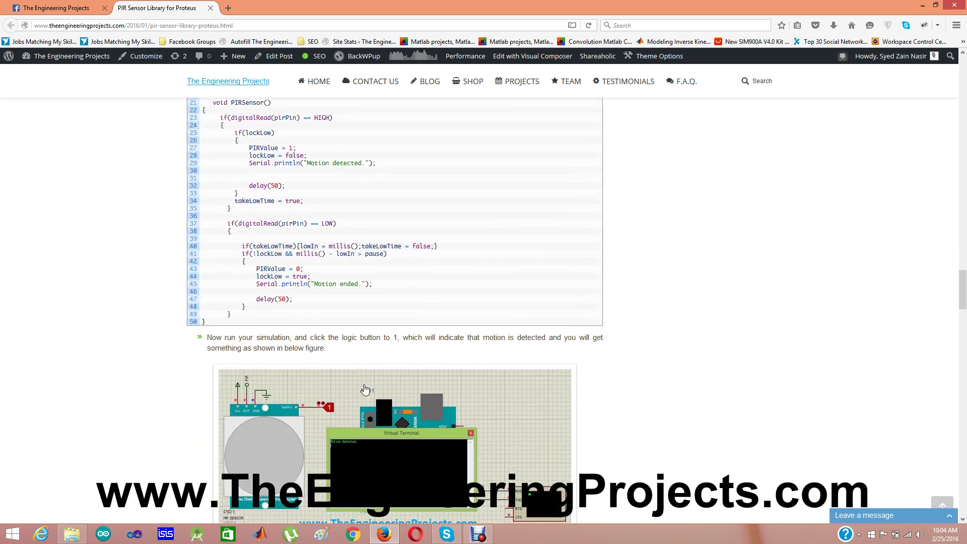
pyautogui.scroll(-10, 364, 389)
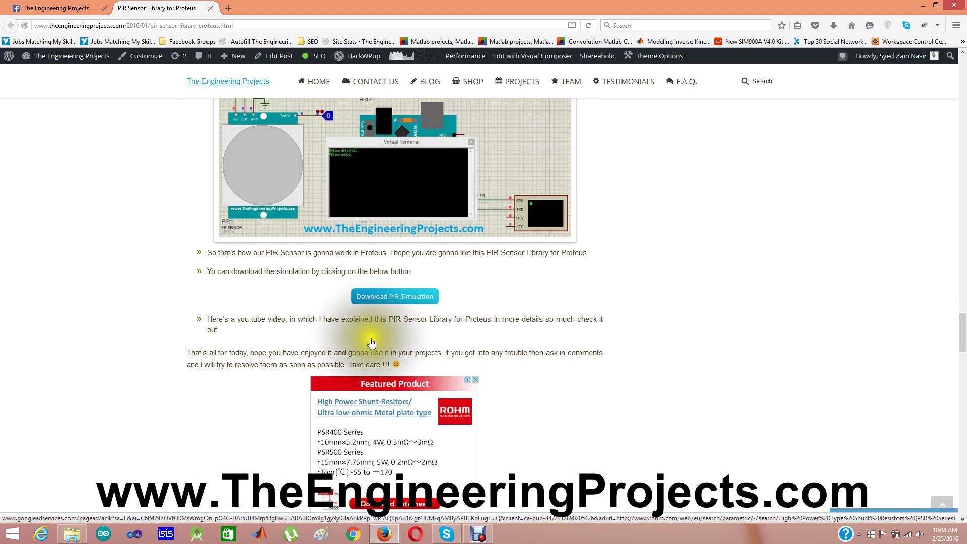
# Download the 13.01 KB PIR Simulation_3.rar through IDM and open it in WinRAR.
pyautogui.click(399, 301)
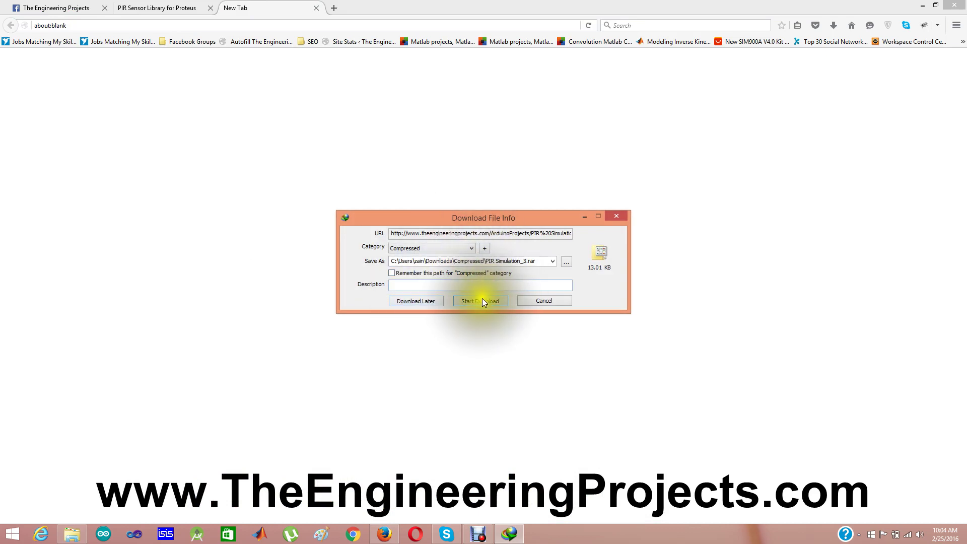
pyautogui.click(479, 301)
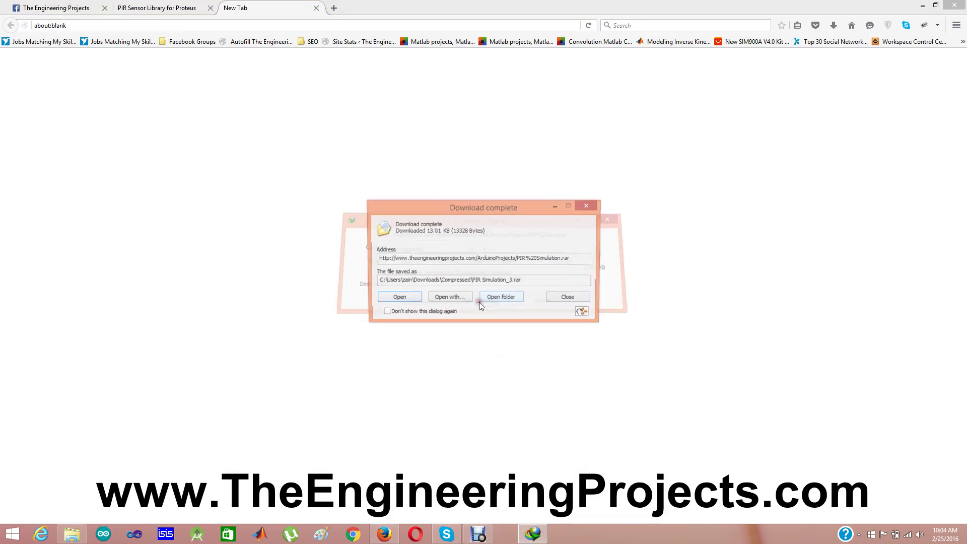
pyautogui.click(406, 300)
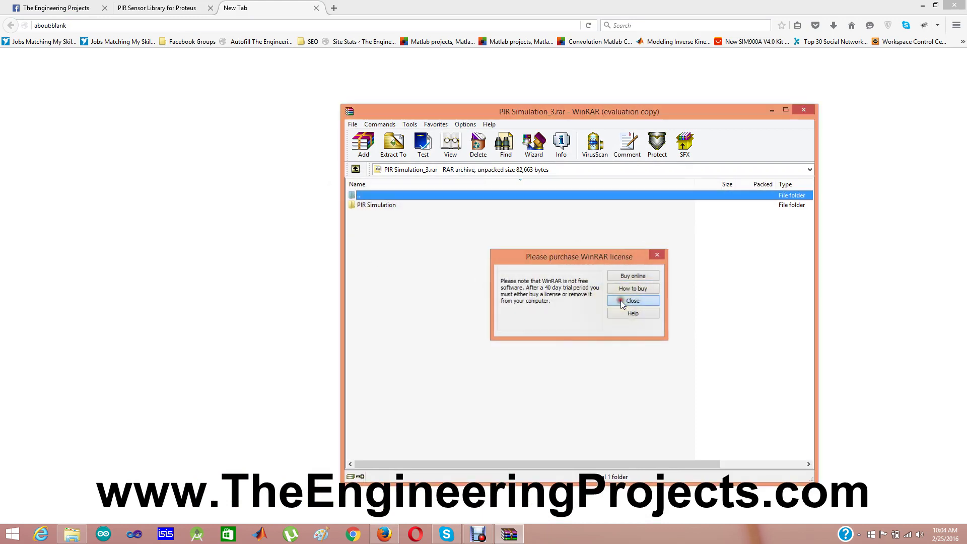
# Dismiss the licence reminder and open PIR Simulation.DSN from the archive's PIR Simulation folder.
pyautogui.click(620, 300)
pyautogui.doubleClick(382, 207)
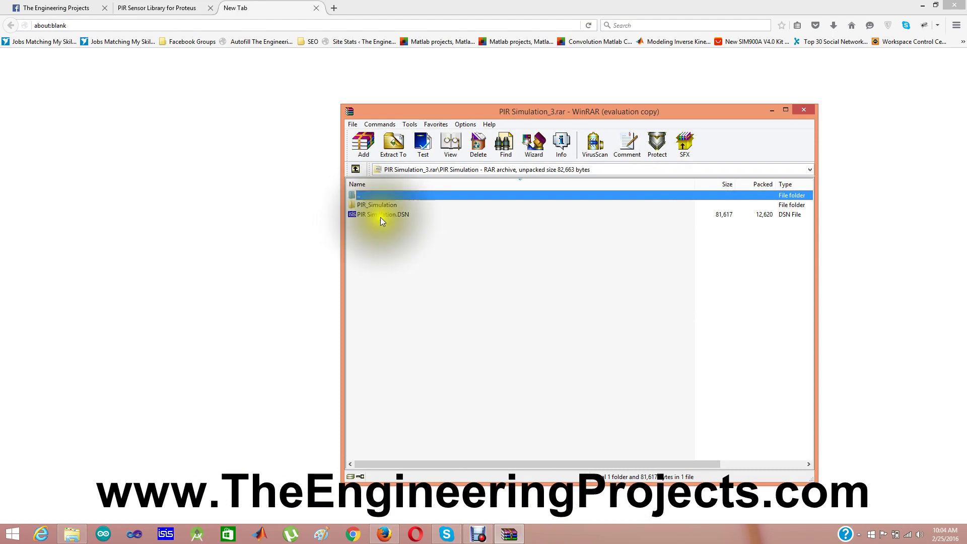
pyautogui.click(383, 221)
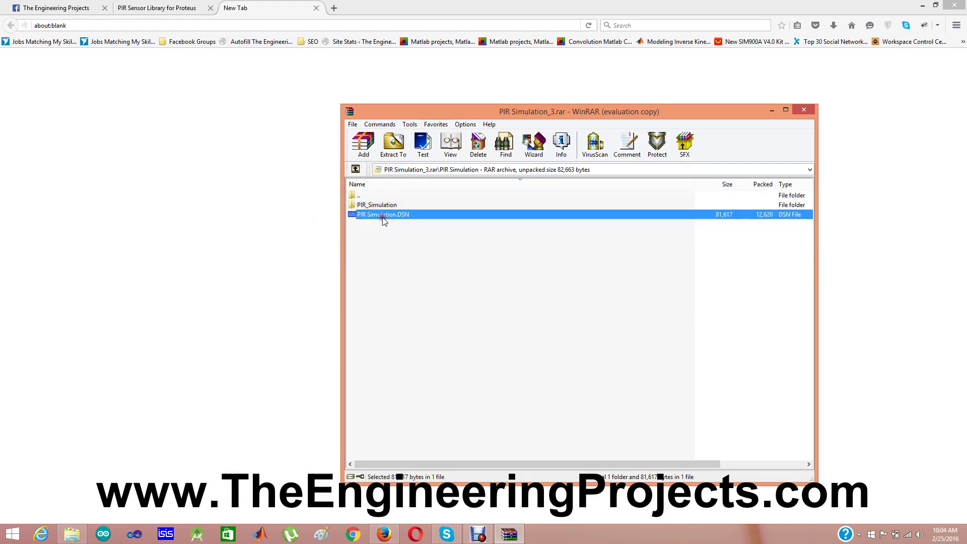
pyautogui.doubleClick(384, 217)
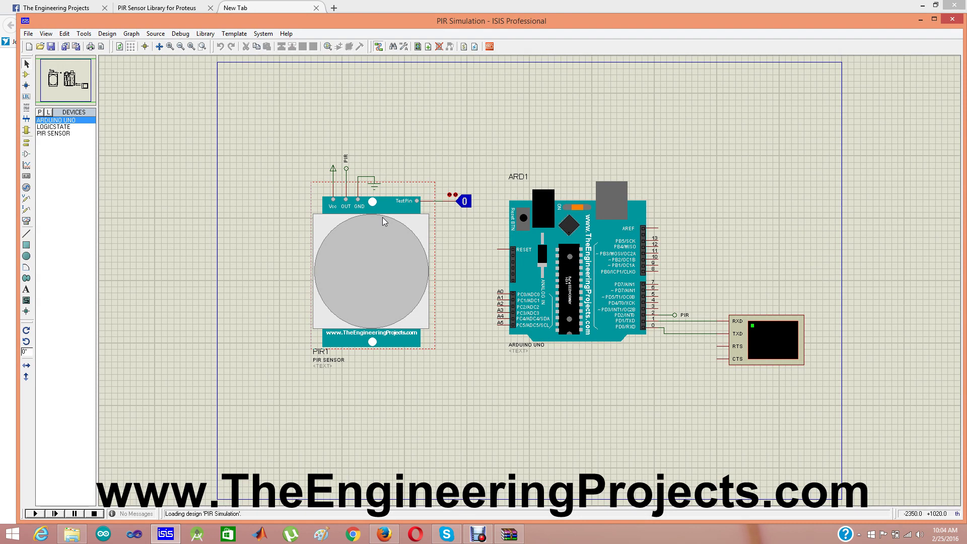
# Open the Edit Component dialog for the PIR SENSOR part PIR1.
pyautogui.click(380, 225)
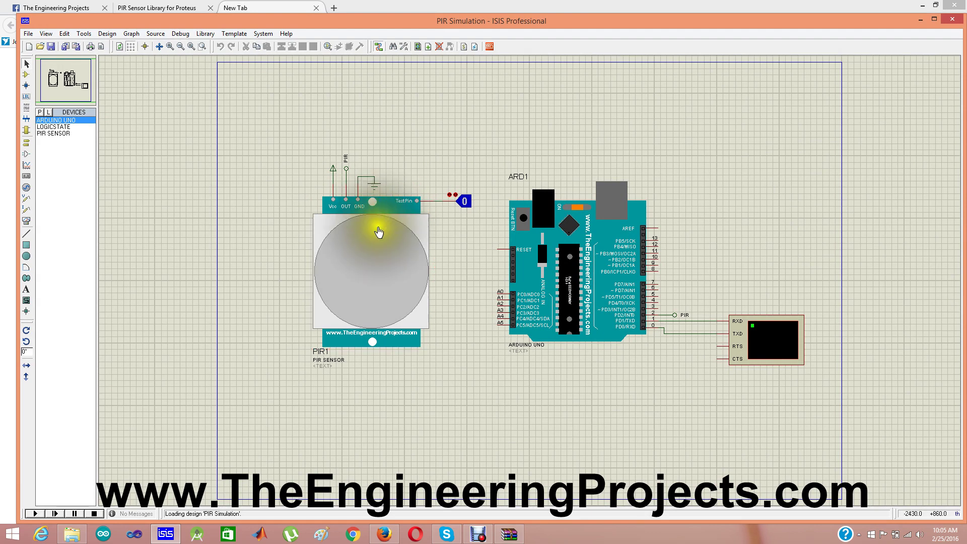
pyautogui.click(378, 229)
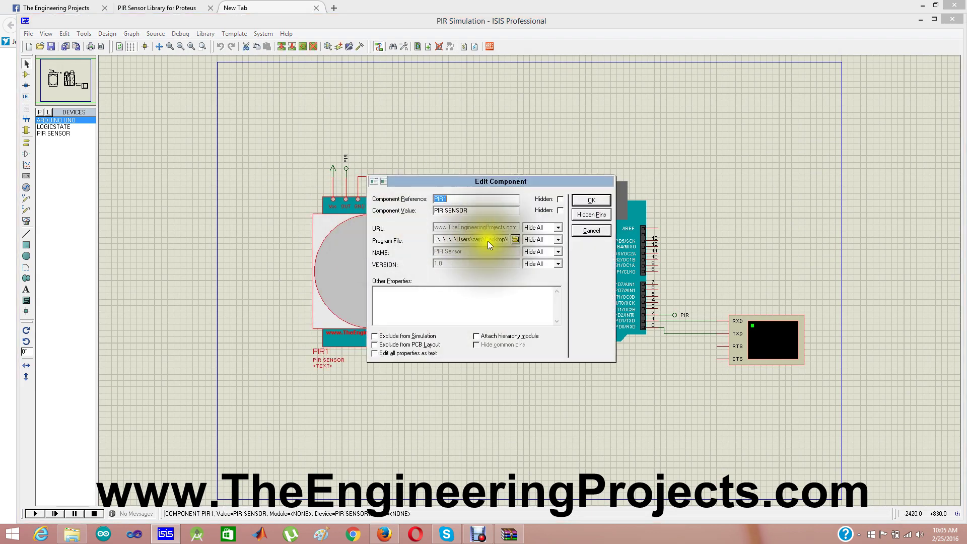
# Browse for PIR1's Program File and navigate to C:\Program Files (x86).
pyautogui.click(516, 239)
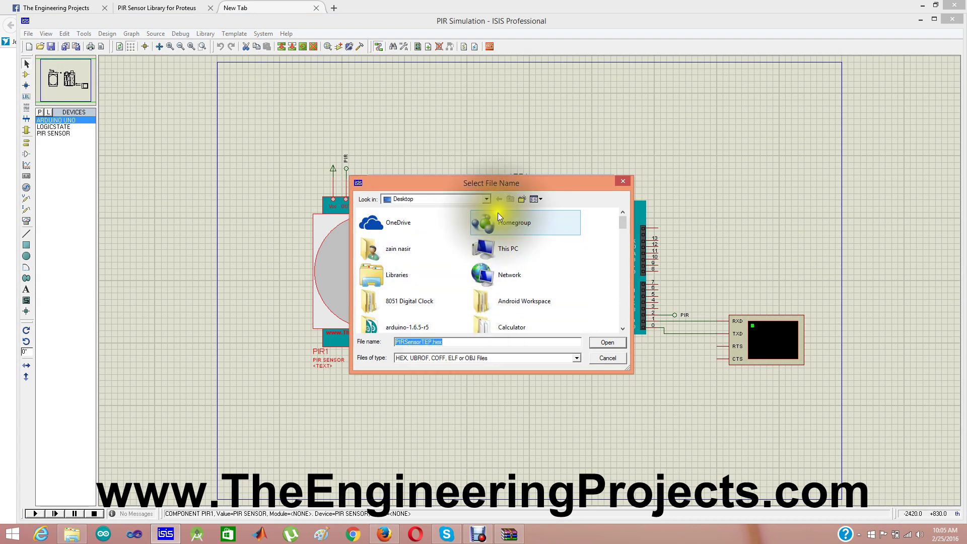
pyautogui.click(421, 249)
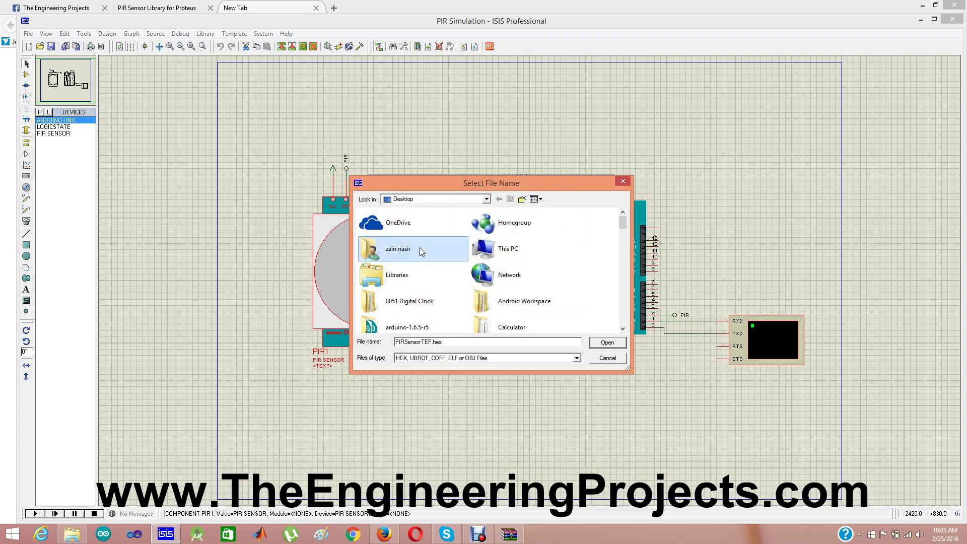
pyautogui.press('Down')
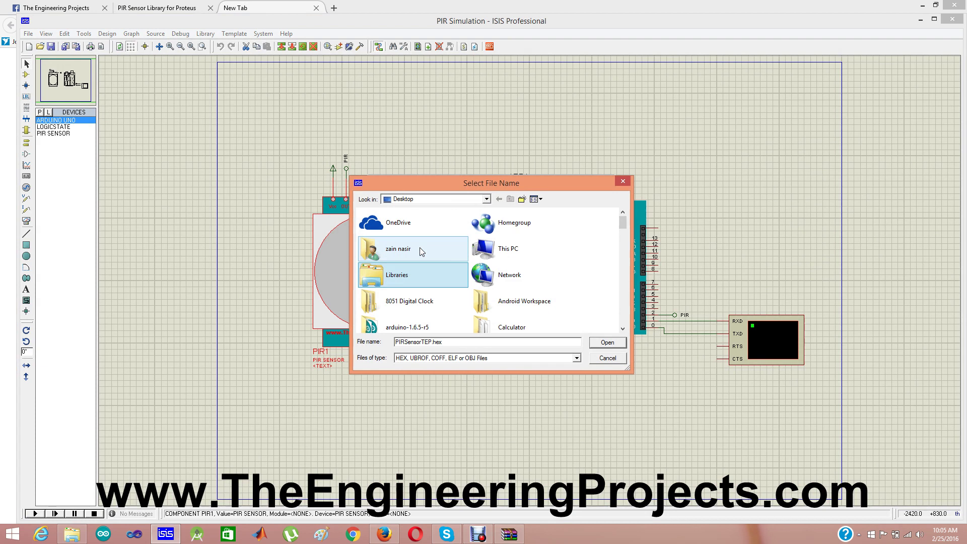
pyautogui.press('Up')
pyautogui.press('Up')
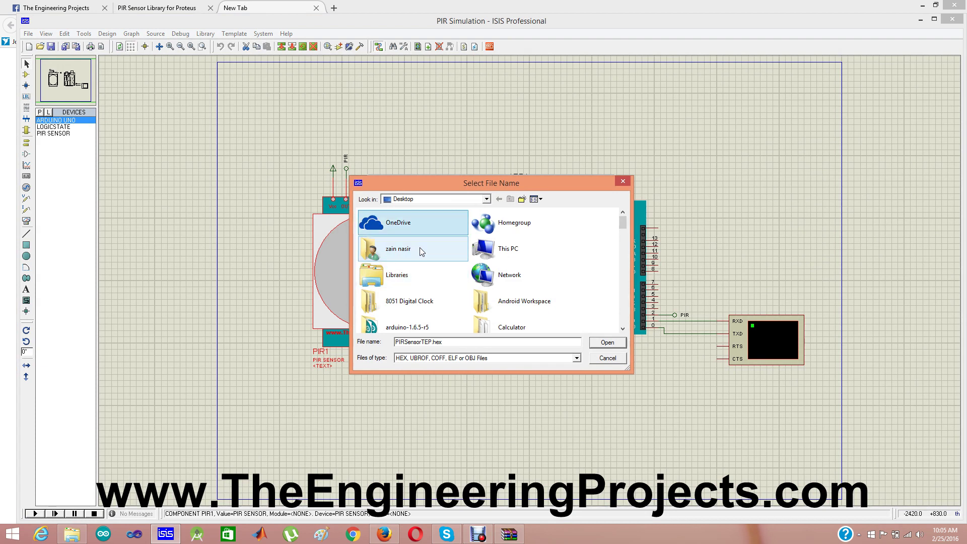
pyautogui.press('Right')
pyautogui.press('Down')
pyautogui.press('Return')
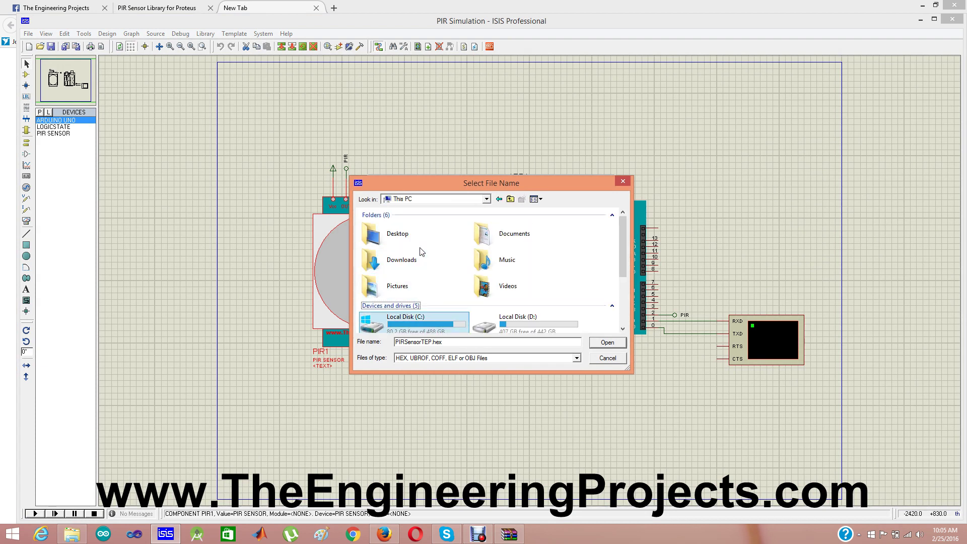
pyautogui.press('Return')
pyautogui.press('Down')
pyautogui.press('Down')
pyautogui.press('Down')
pyautogui.press('Down')
pyautogui.press('Down')
pyautogui.press('Down')
pyautogui.press('Down')
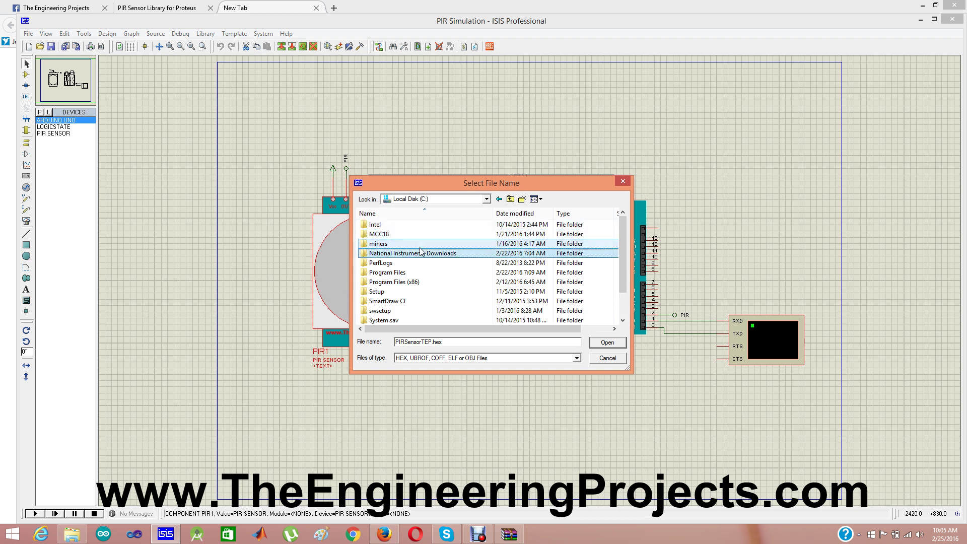
pyautogui.press('Return')
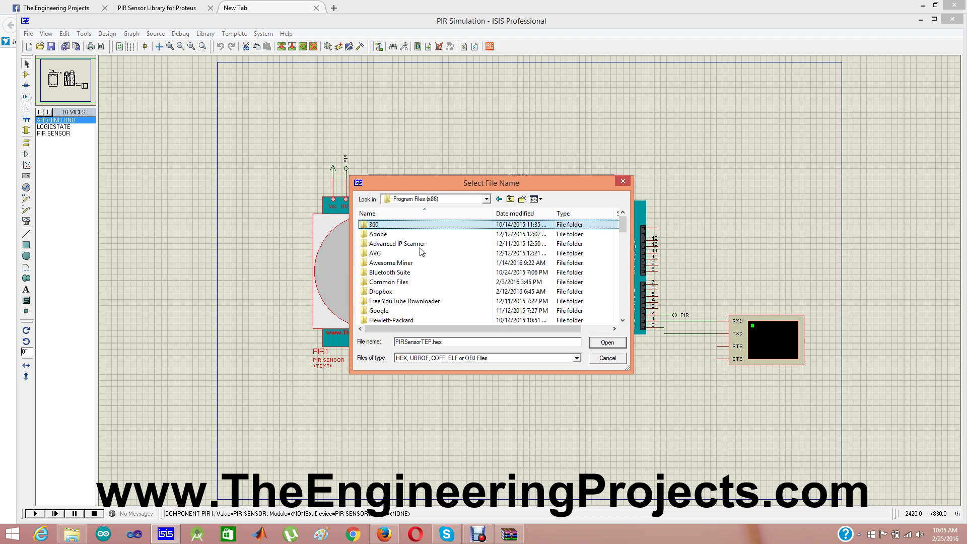
# Pick PIRSensorTEP.HEX from Labcenter Electronics\Proteus 7 Professional\LIBRARY and confirm the Edit Component dialog.
pyautogui.press('l')
pyautogui.press('Return')
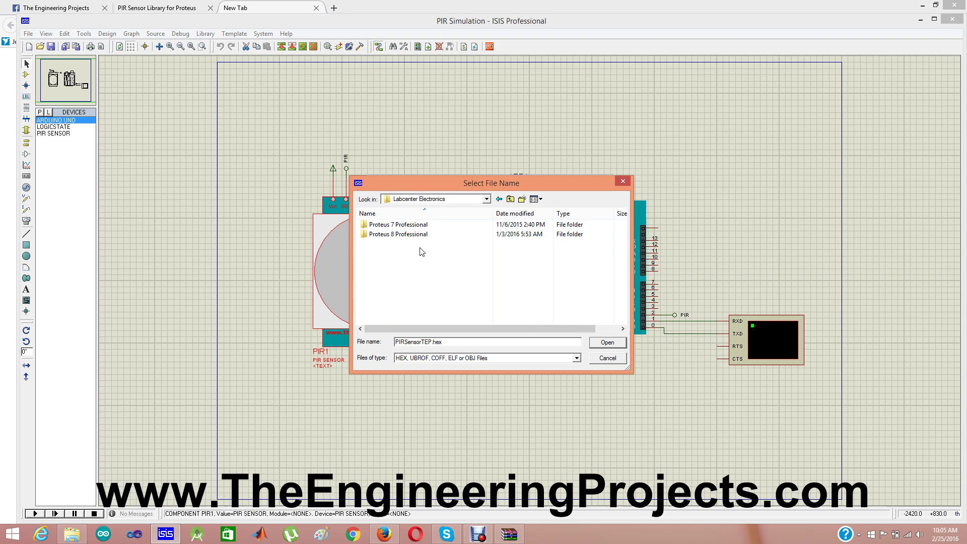
pyautogui.press('Down')
pyautogui.press('Down')
pyautogui.press('Up')
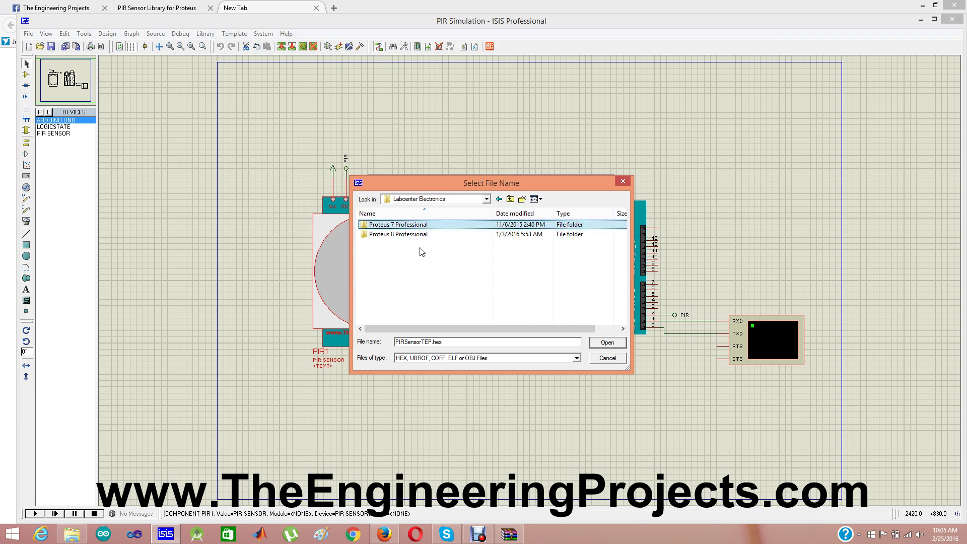
pyautogui.press('Return')
pyautogui.press('l')
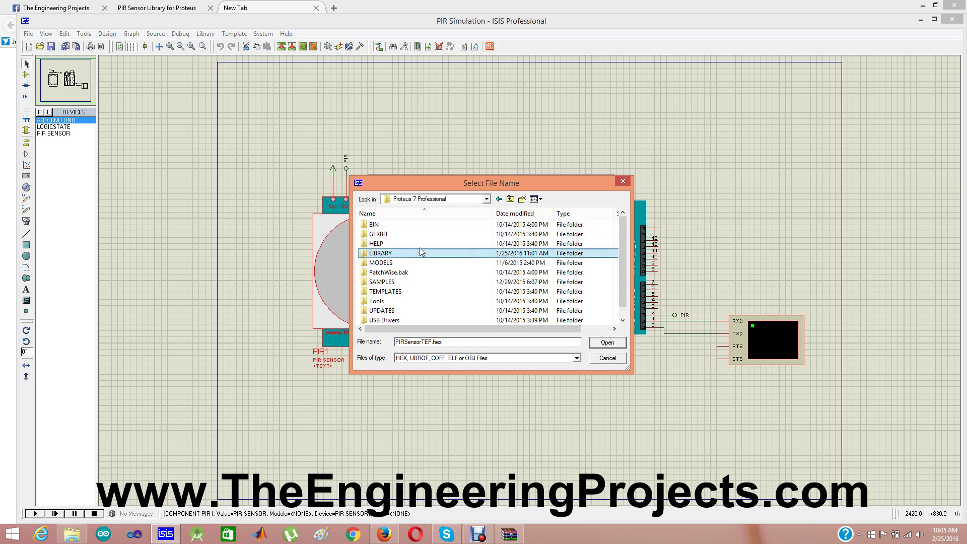
pyautogui.press('Return')
pyautogui.press('Down')
pyautogui.press('Down')
pyautogui.press('Down')
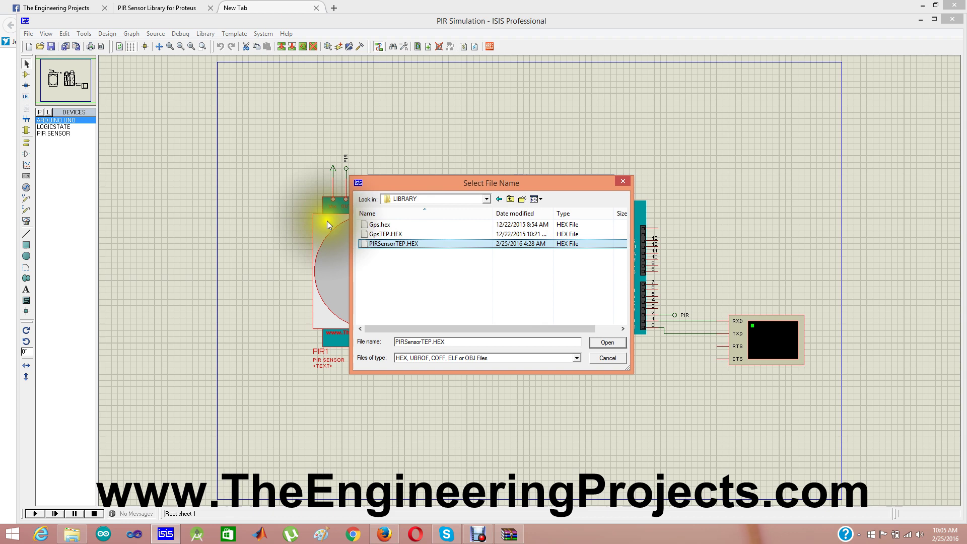
pyautogui.moveTo(392, 246)
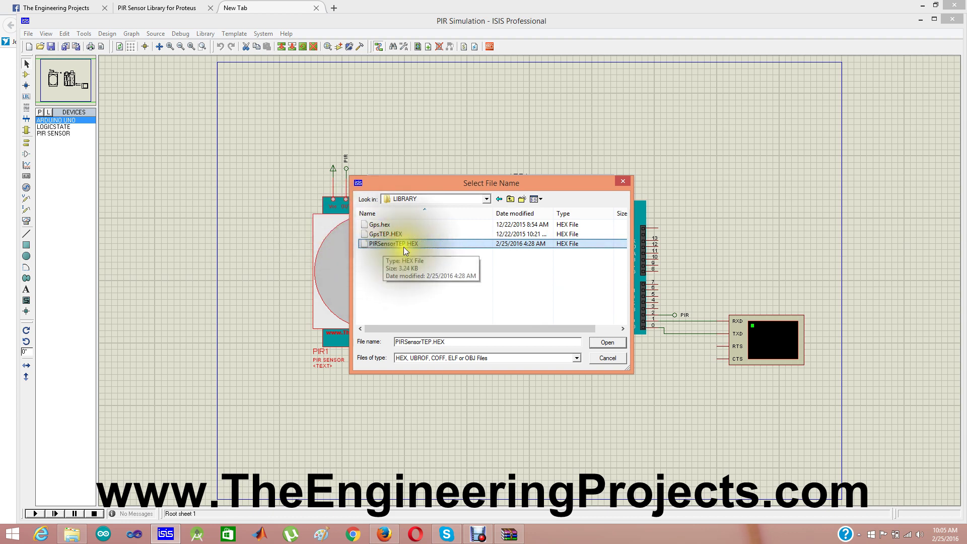
pyautogui.click(605, 342)
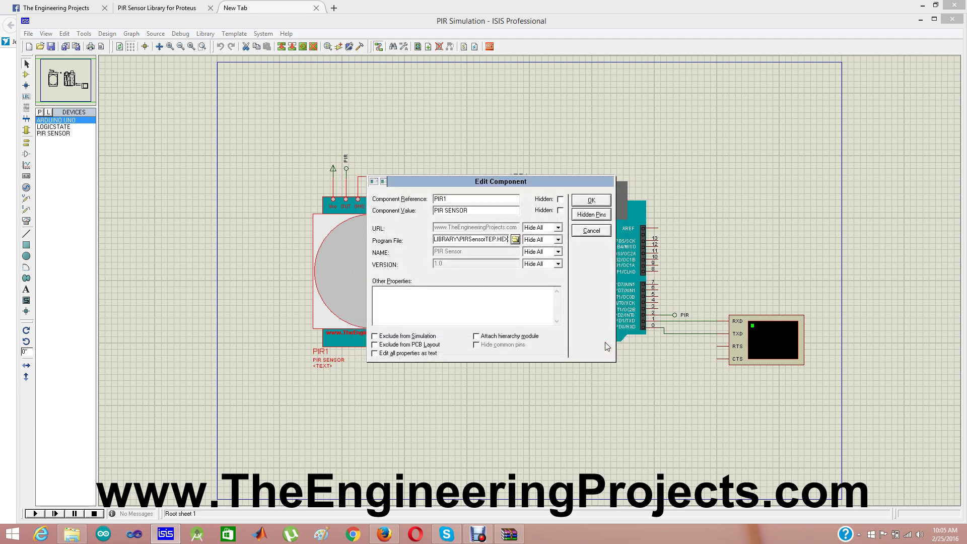
pyautogui.click(590, 200)
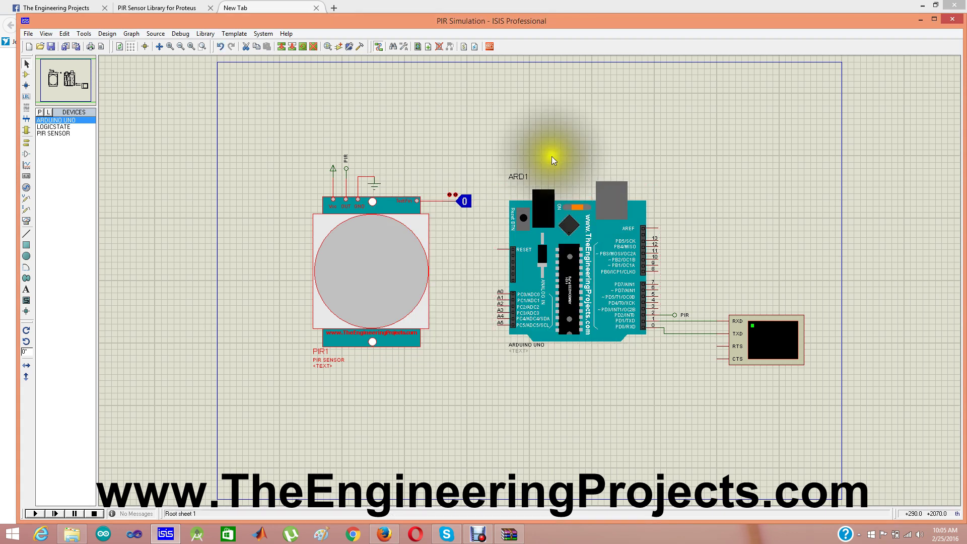
pyautogui.doubleClick(372, 267)
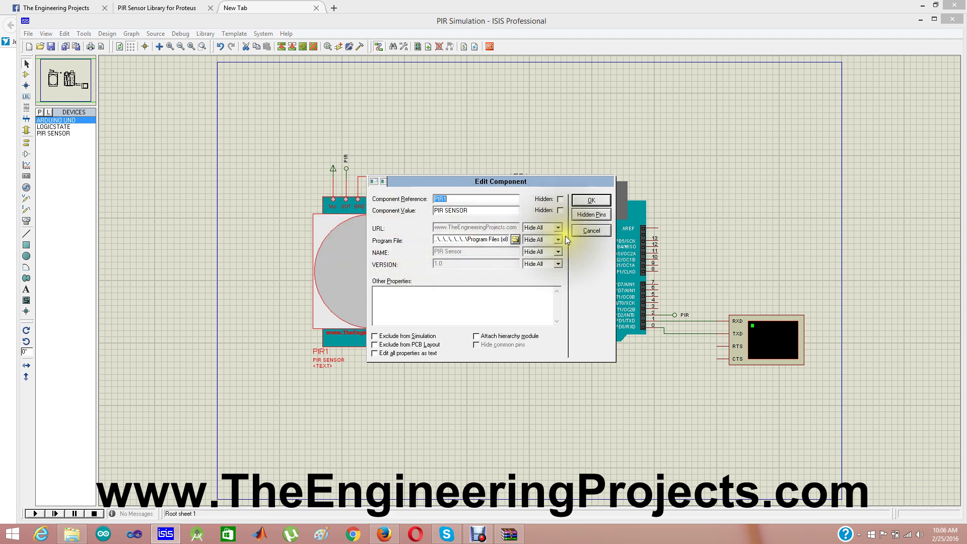
pyautogui.click(591, 200)
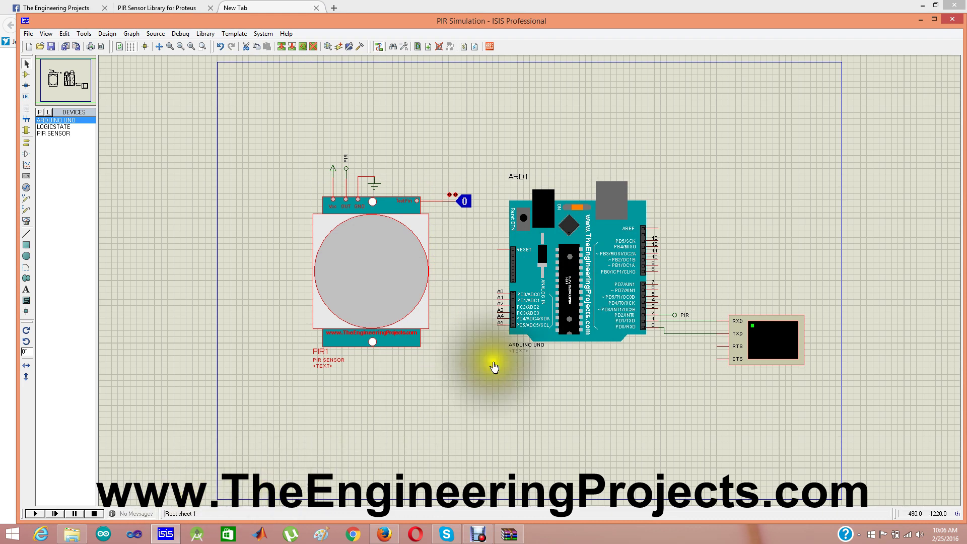
# Select the Arduino UNO board and bring up its right-click actions.
pyautogui.click(550, 315)
pyautogui.rightClick(550, 314)
pyautogui.rightClick(549, 313)
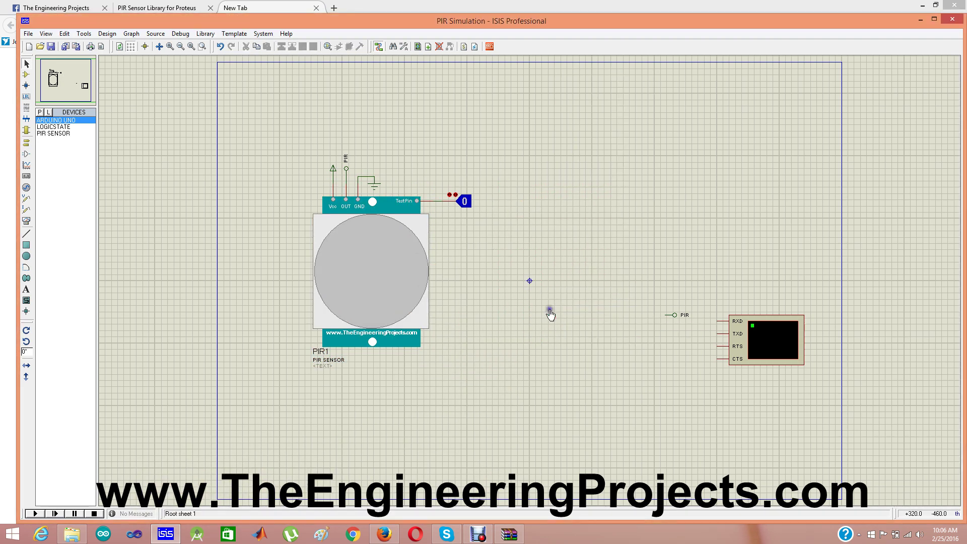
# Run the simulation, set the PIR TestPin LOGICSTATE to 1, then stop the simulation.
pyautogui.click(34, 514)
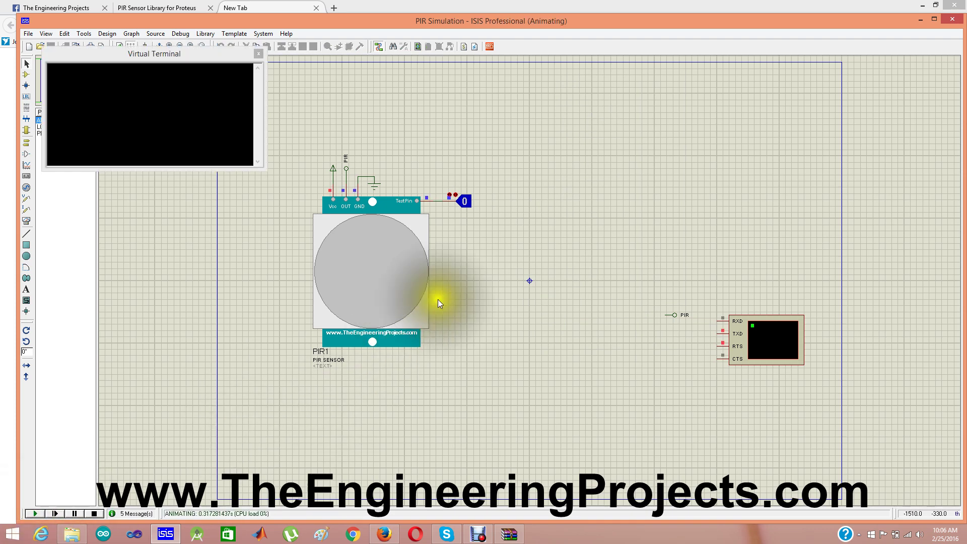
pyautogui.click(464, 200)
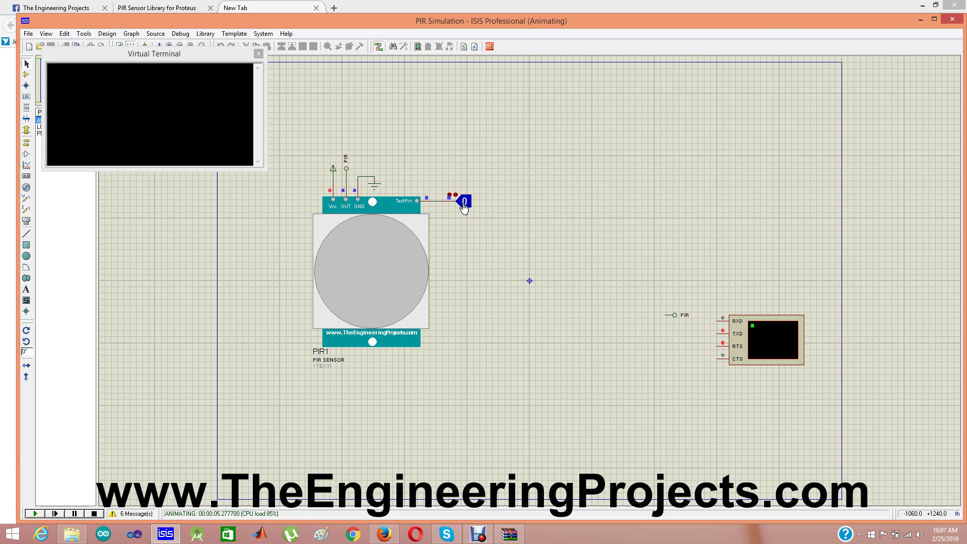
pyautogui.click(464, 203)
pyautogui.click(344, 193)
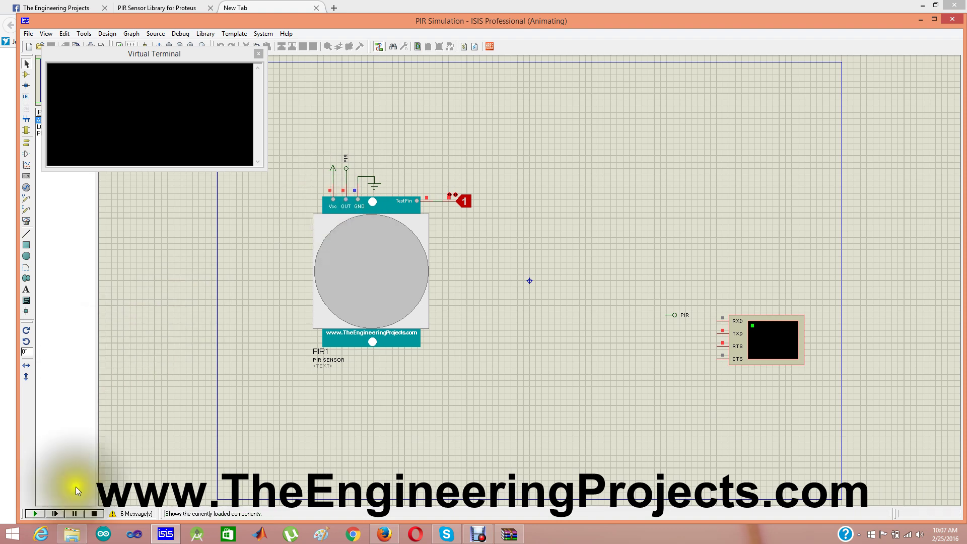
pyautogui.click(94, 513)
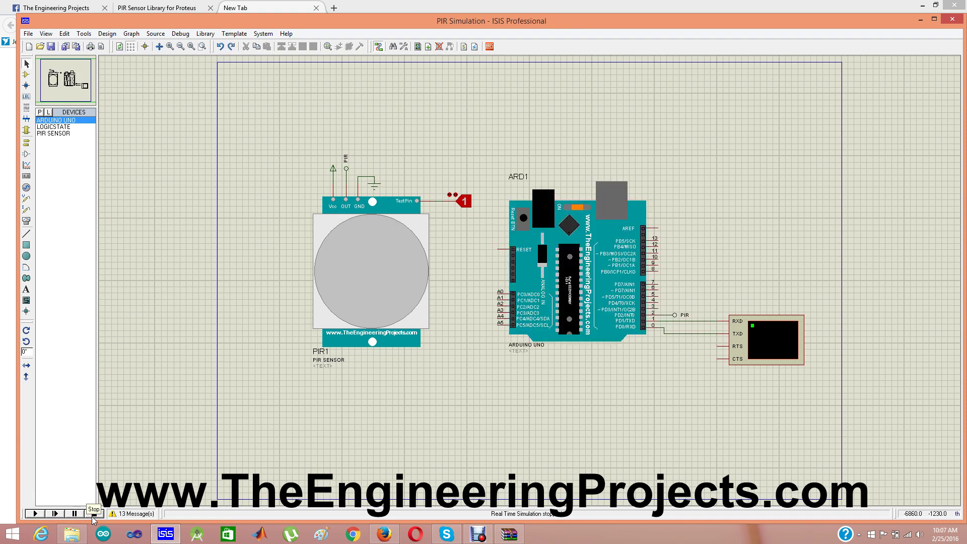
# Open PIR_Simulation.ino from the archive in Arduino 1.6.5, letting it move into its own PIR_Simulation folder.
pyautogui.click(510, 534)
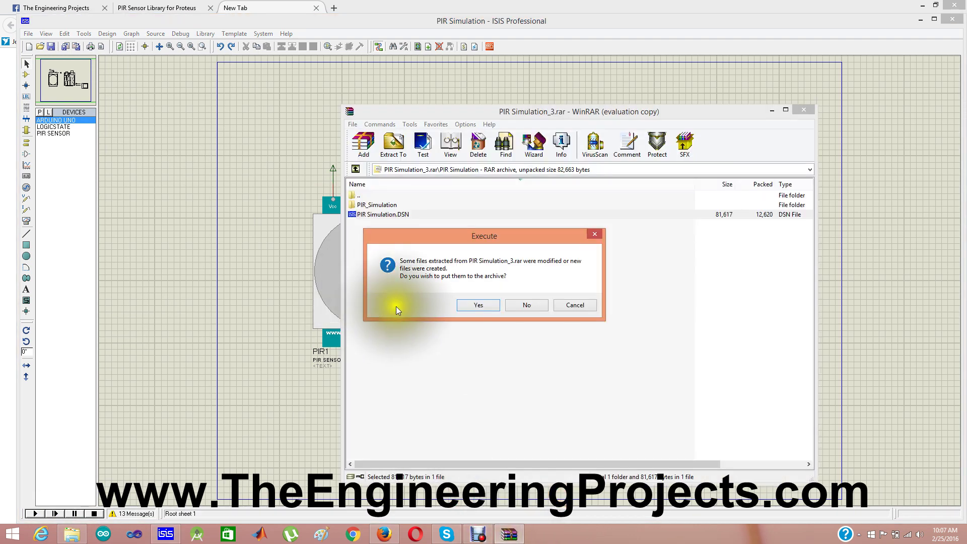
pyautogui.click(568, 304)
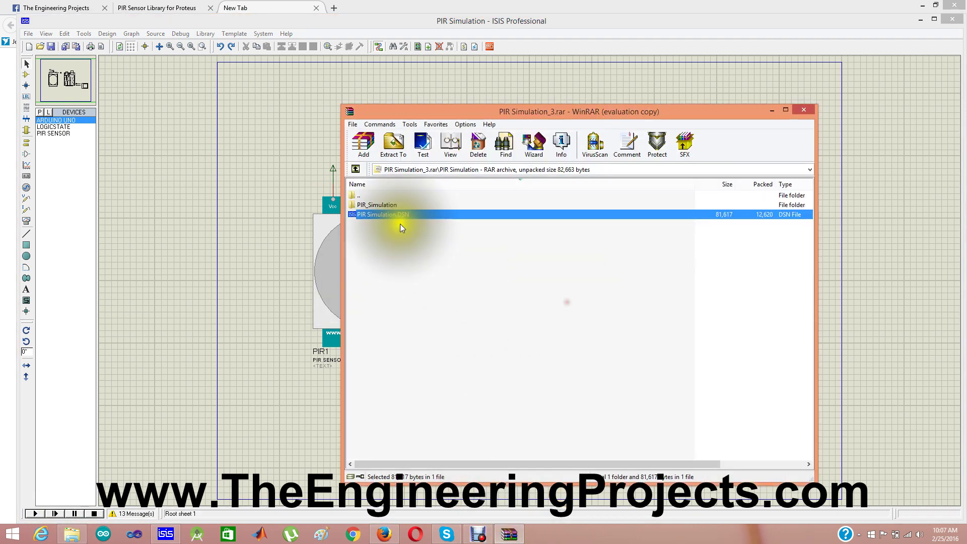
pyautogui.doubleClick(380, 204)
pyautogui.click(379, 203)
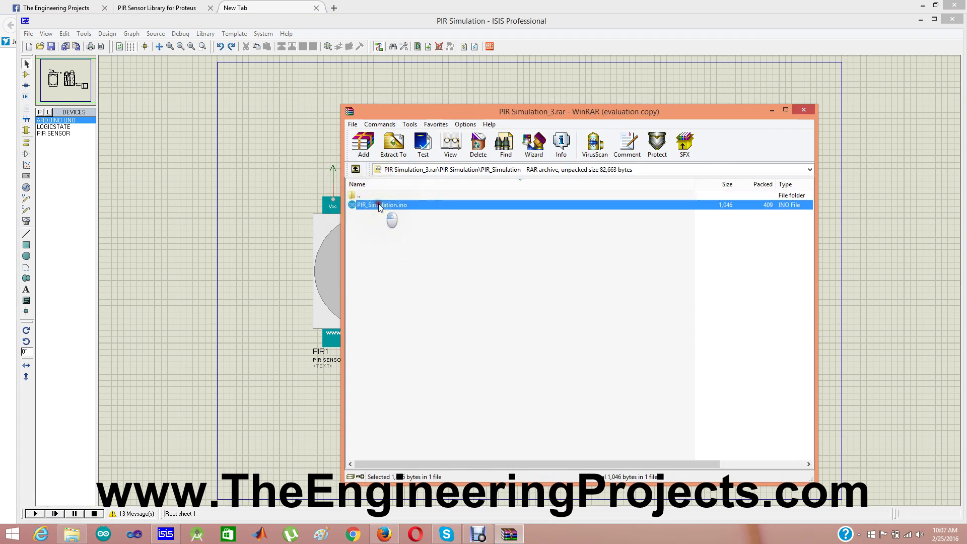
pyautogui.doubleClick(379, 203)
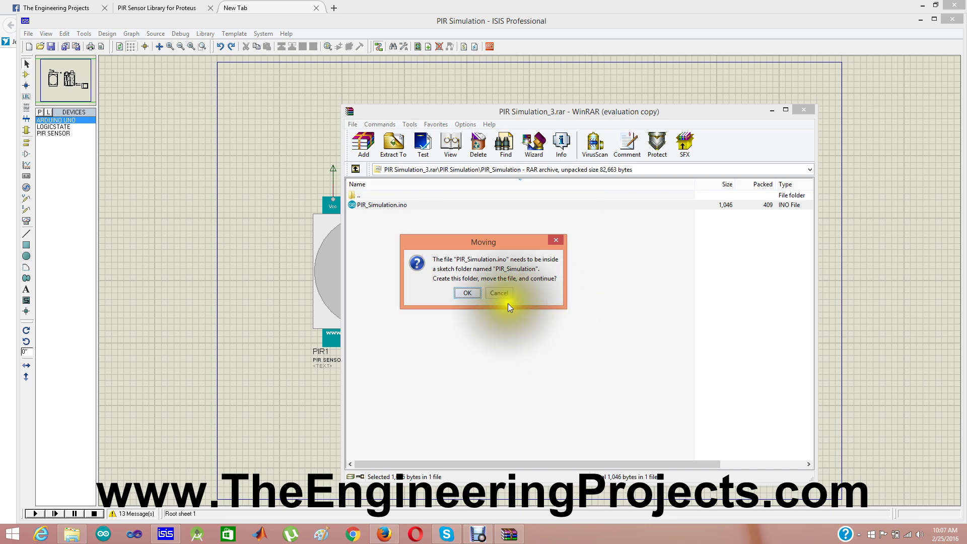
pyautogui.click(468, 294)
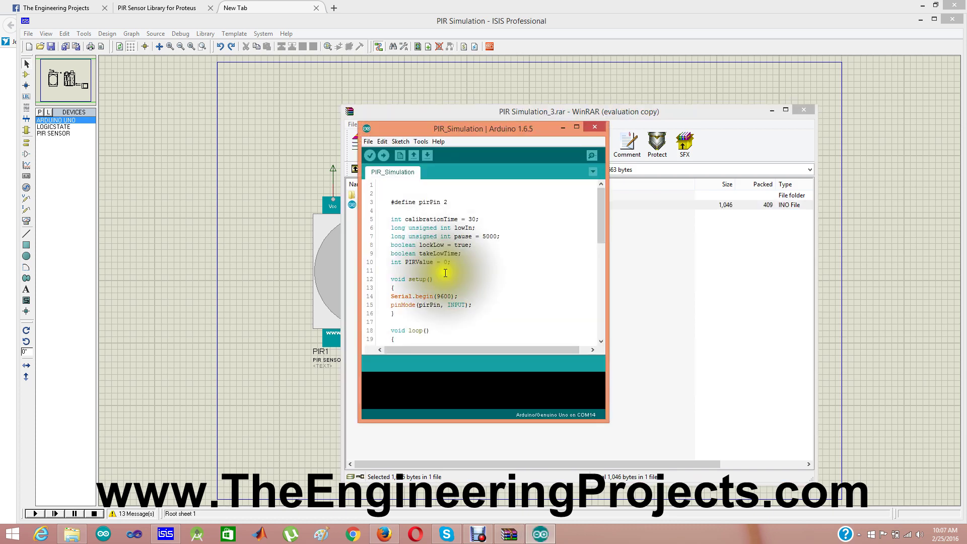
# Compile the PIR_Simulation sketch with Verify.
pyautogui.click(368, 142)
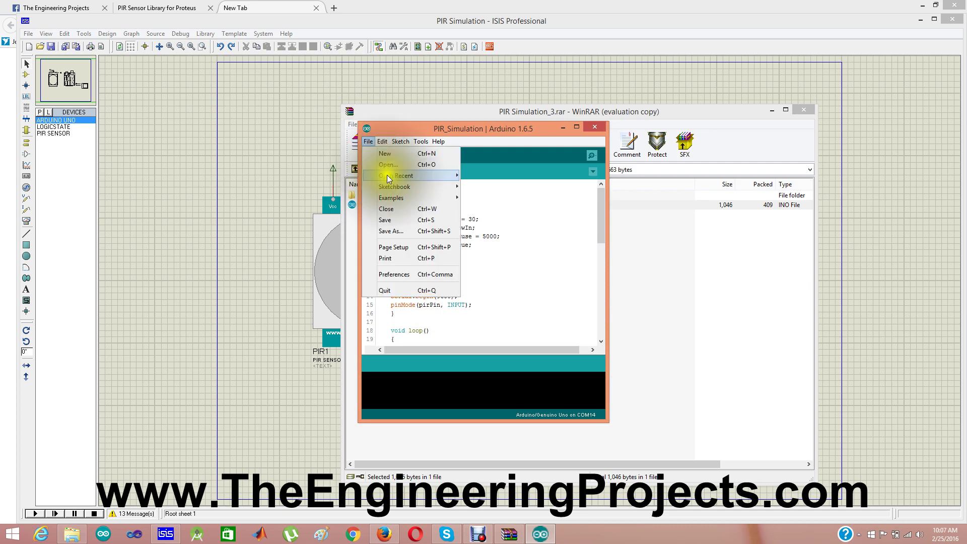
pyautogui.click(575, 210)
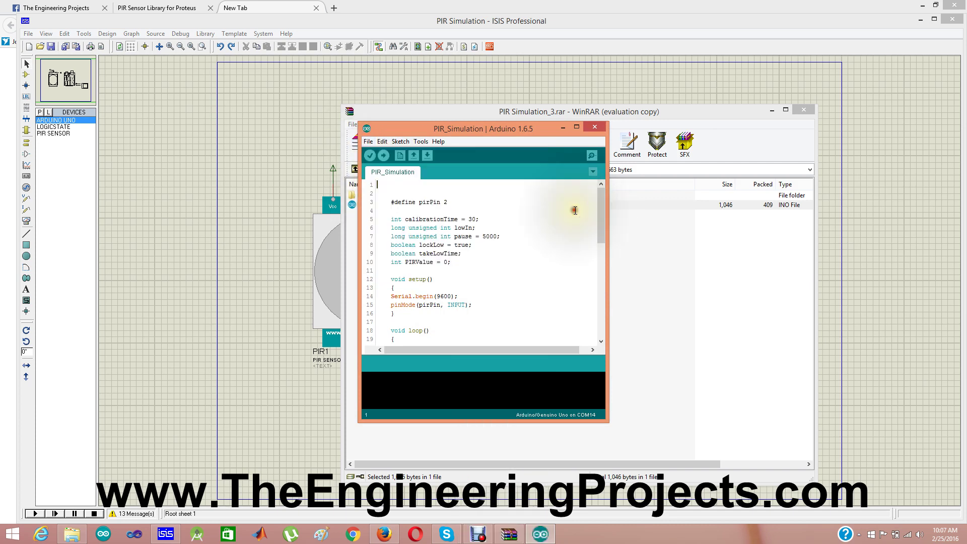
pyautogui.click(369, 156)
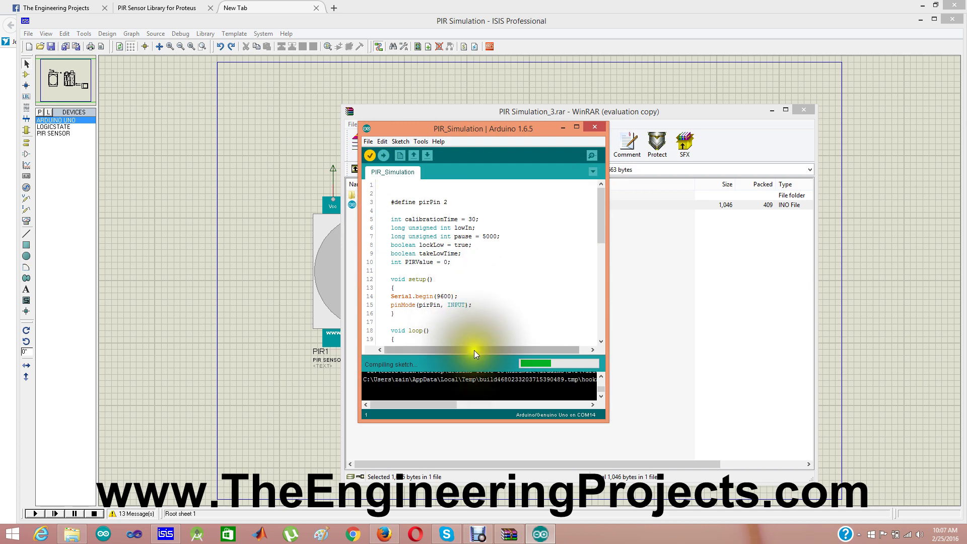
# Enlarge the build output and select the generated .hex file path.
pyautogui.moveTo(471, 356); pyautogui.dragTo(470, 294)
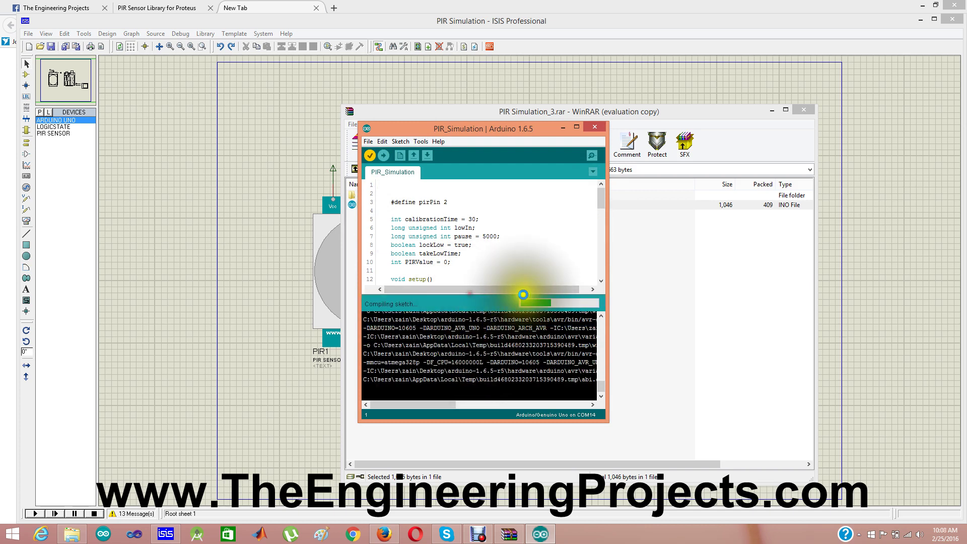
pyautogui.moveTo(608, 257); pyautogui.dragTo(925, 286)
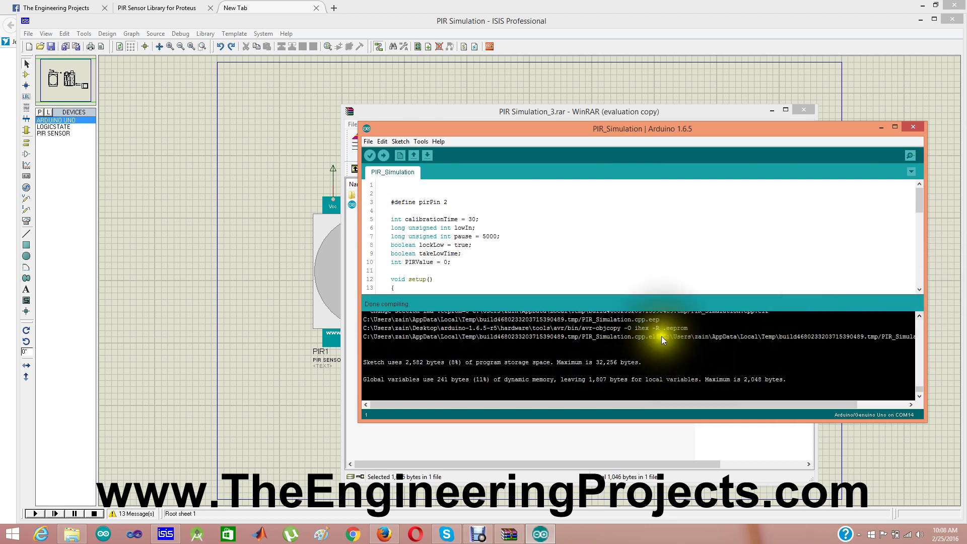
pyautogui.moveTo(663, 337); pyautogui.dragTo(669, 349)
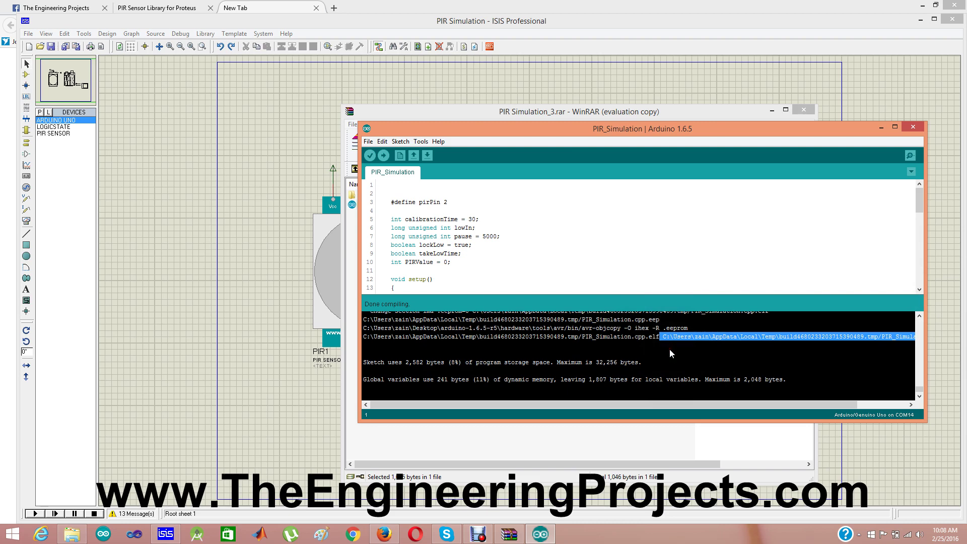
# Set the Arduino UNO ARD1's Program File to the pasted PIR_Simulation.cpp.hex path.
pyautogui.click(259, 267)
pyautogui.click(615, 259)
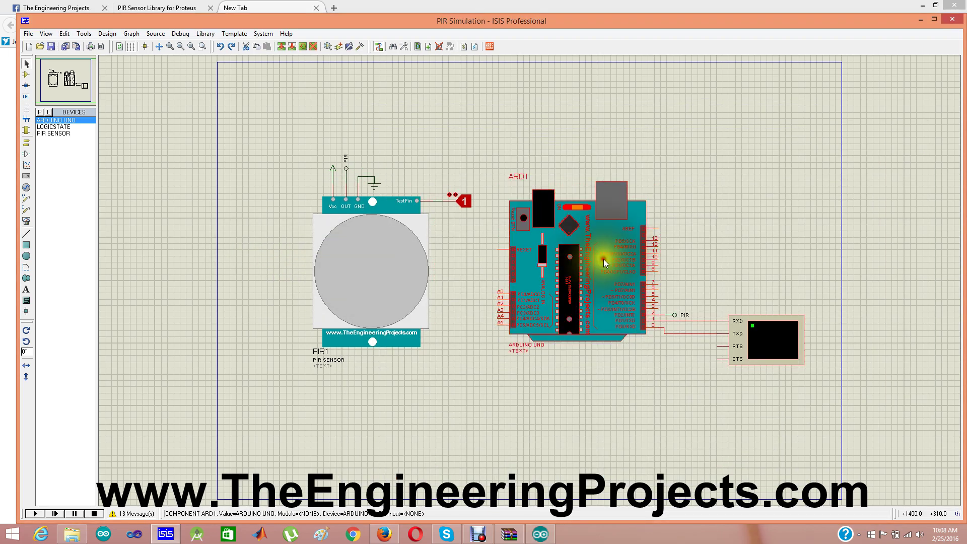
pyautogui.click(603, 259)
pyautogui.doubleClick(475, 228)
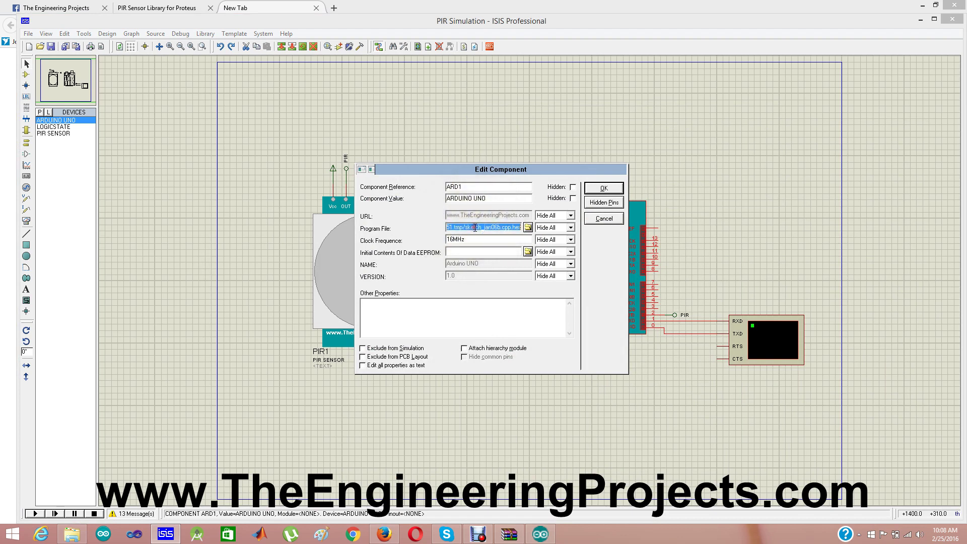
pyautogui.press('BackSpace')
pyautogui.hotkey('ctrl', 'v')
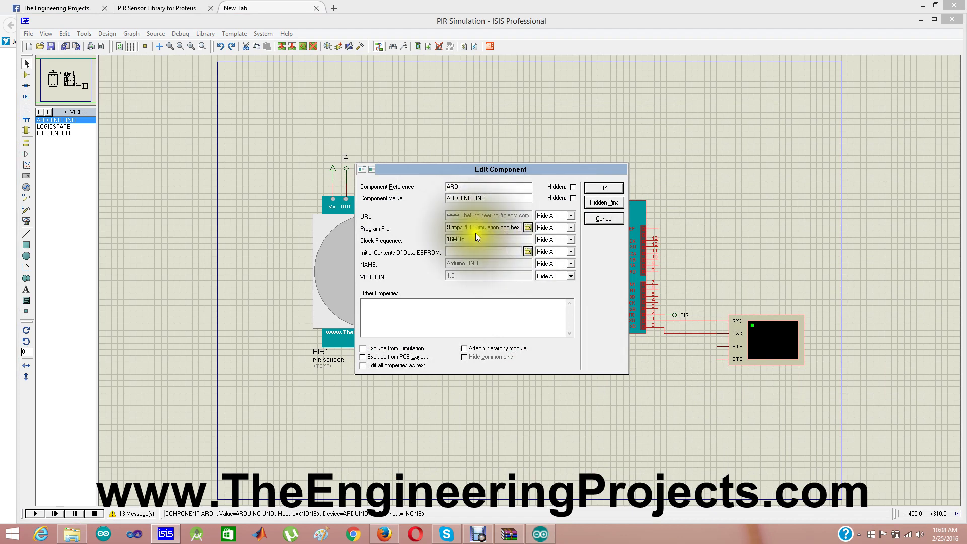
pyautogui.click(597, 188)
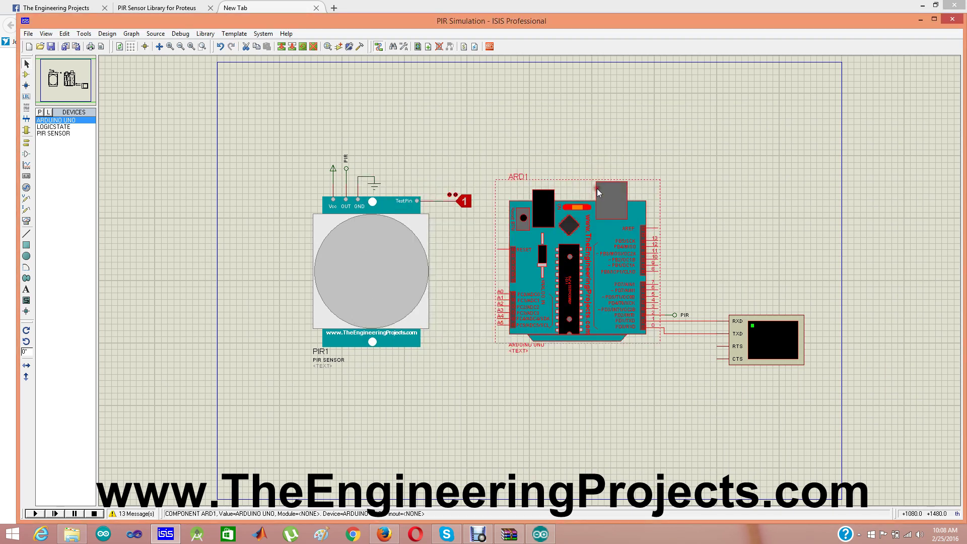
pyautogui.click(542, 399)
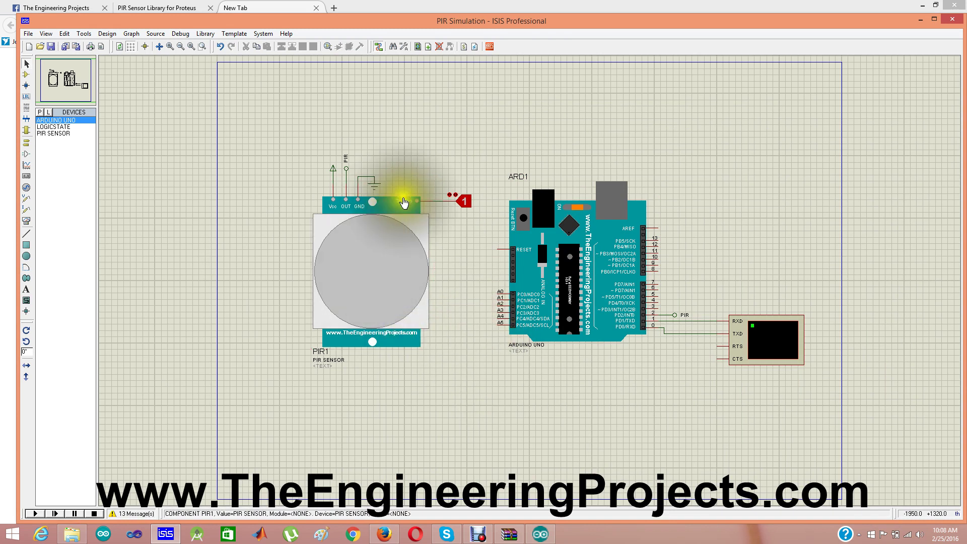
pyautogui.click(403, 275)
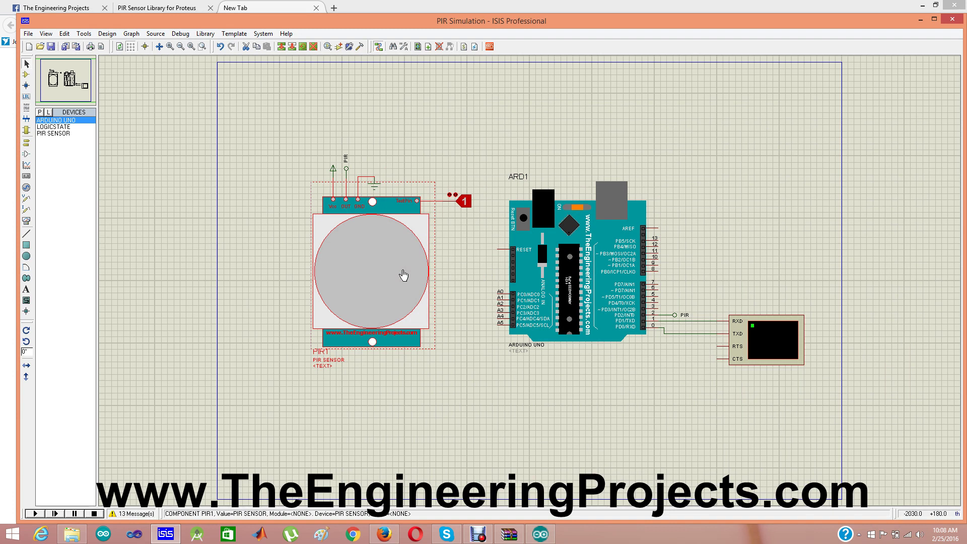
pyautogui.click(623, 304)
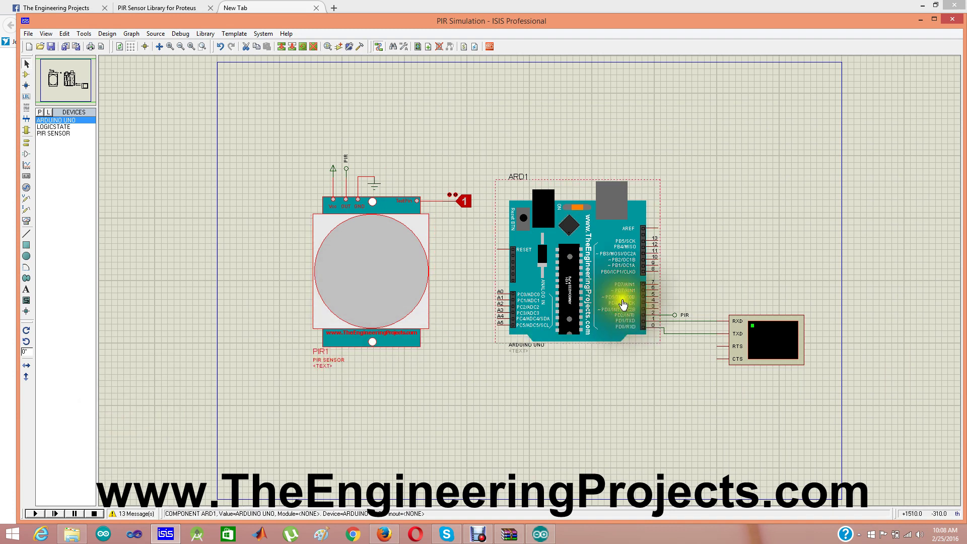
pyautogui.click(612, 257)
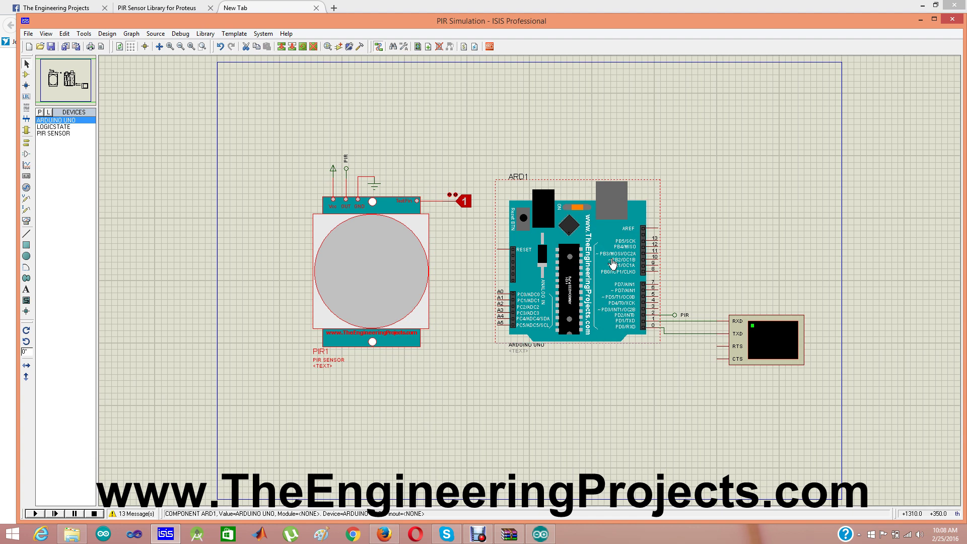
pyautogui.click(760, 364)
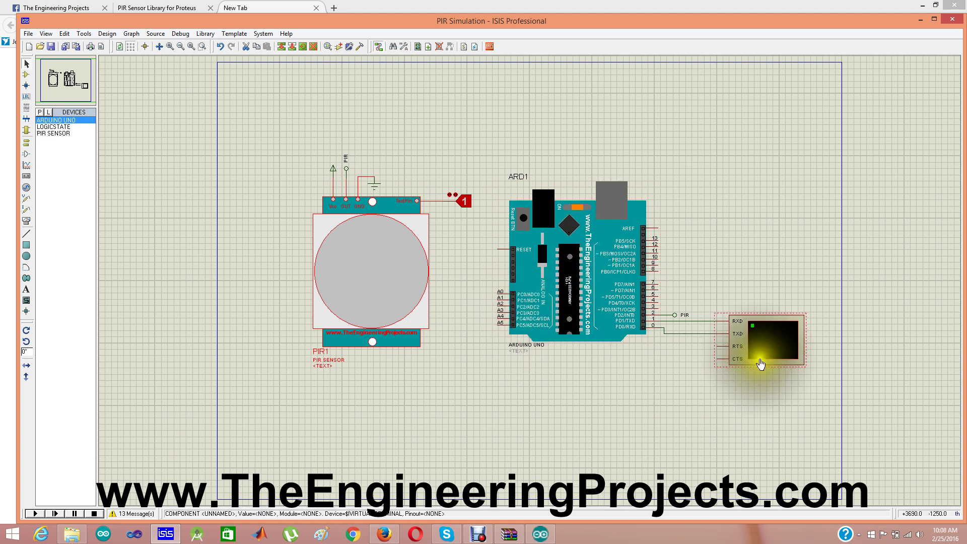
pyautogui.click(766, 396)
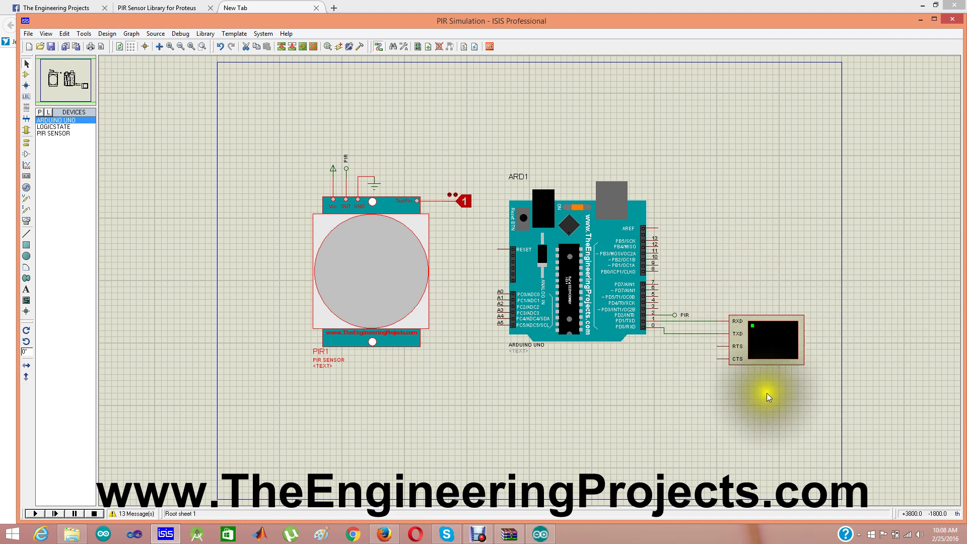
# Run the simulation and toggle the PIR TestPin high then low to log motion detected and ended.
pyautogui.click(30, 512)
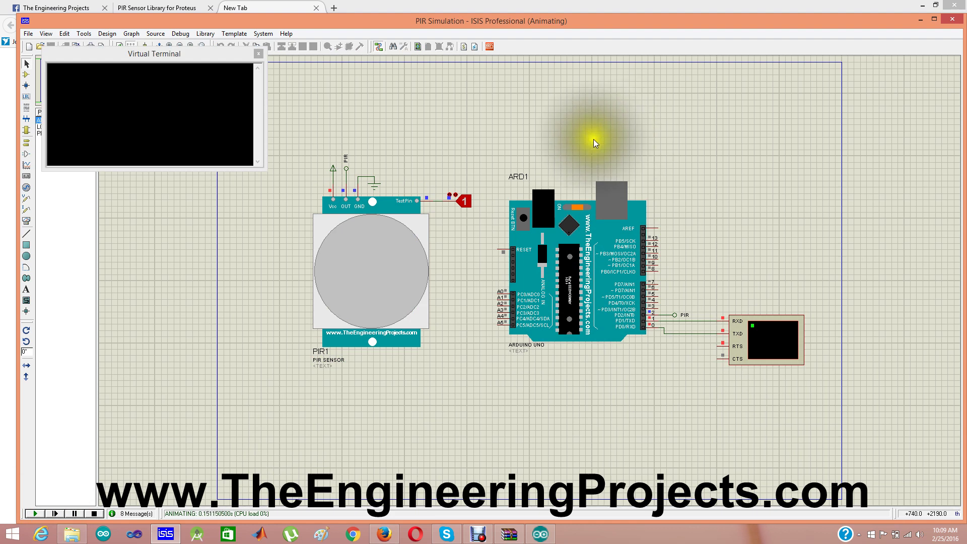
pyautogui.moveTo(190, 55); pyautogui.dragTo(602, 365)
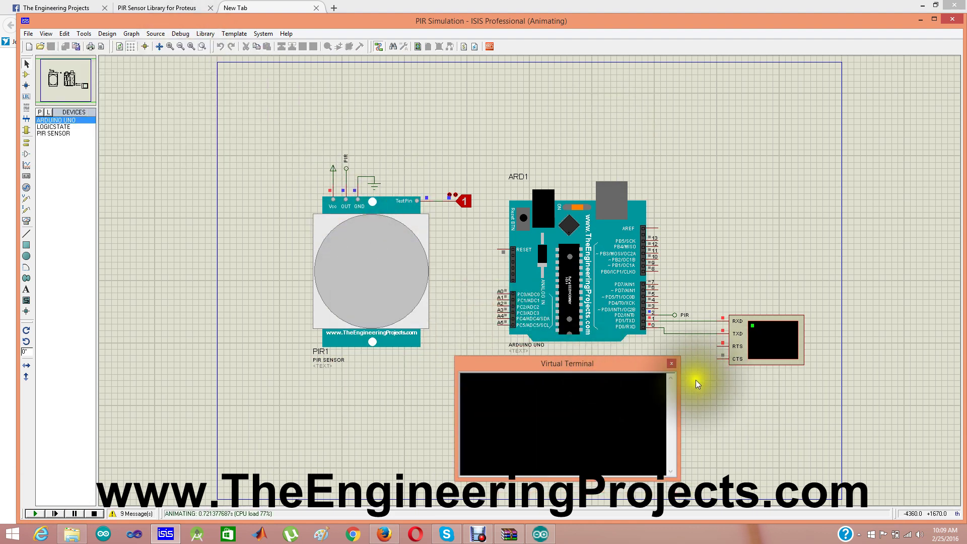
pyautogui.click(464, 202)
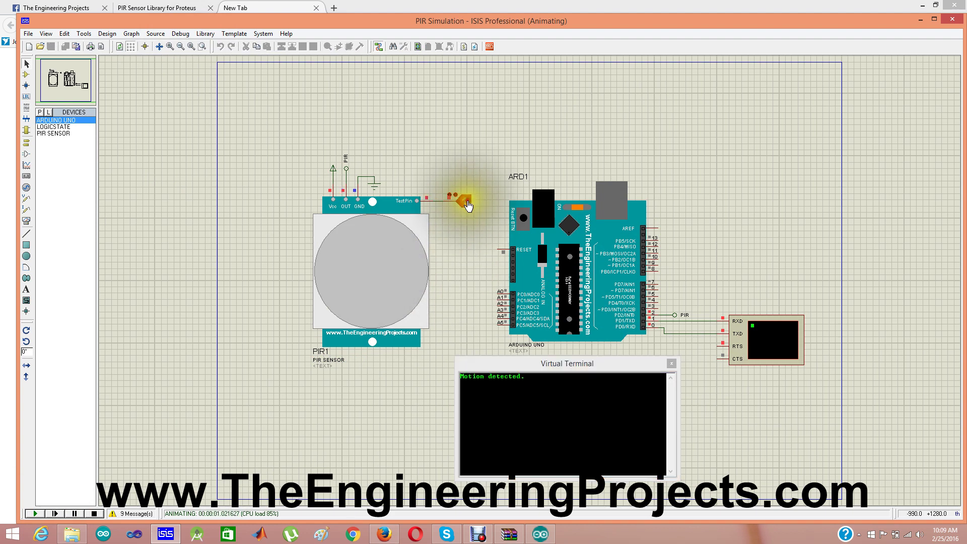
pyautogui.click(464, 202)
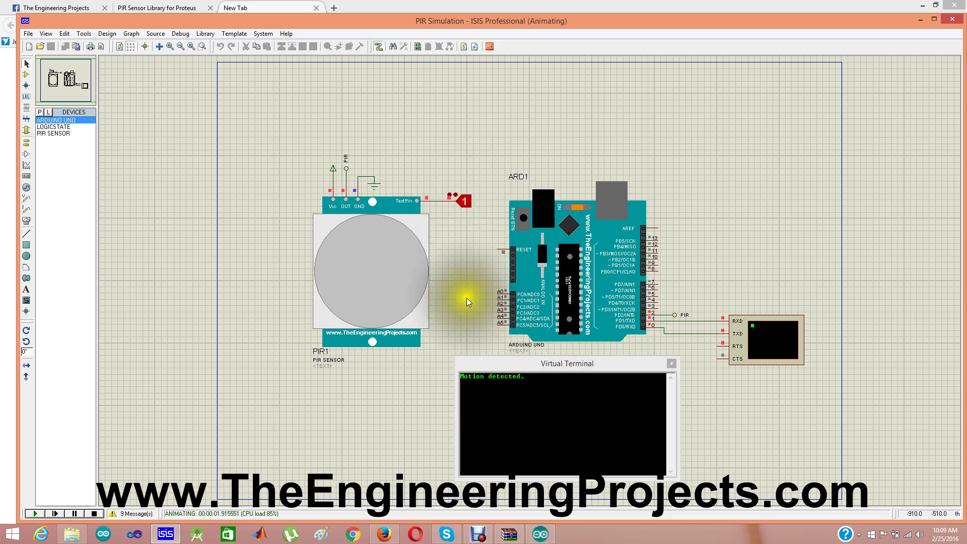
pyautogui.click(466, 202)
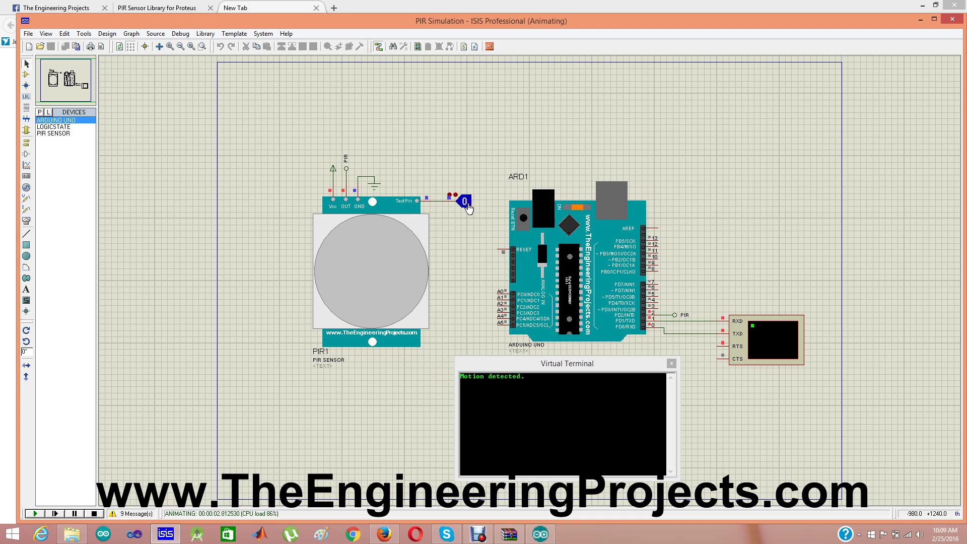
pyautogui.click(346, 196)
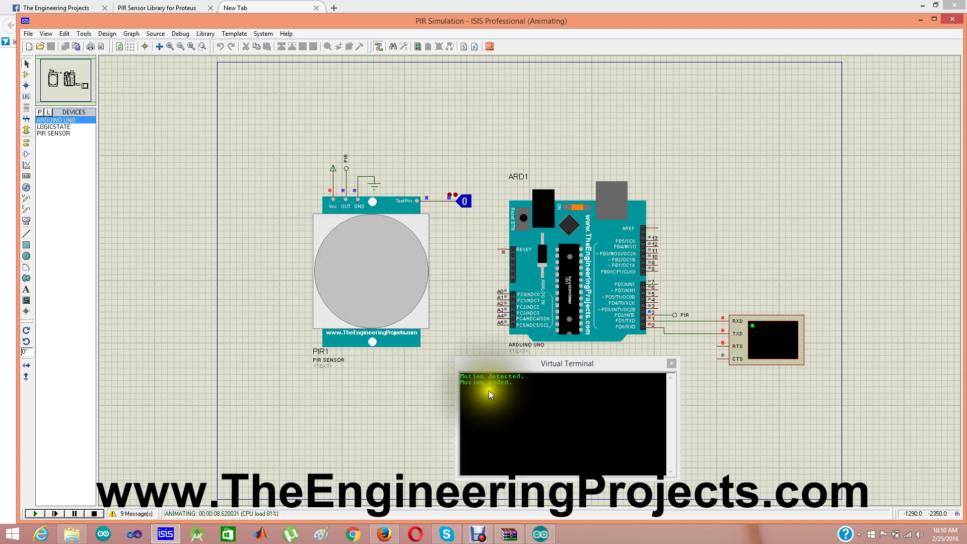
# Set the PIR test pin to 1 then back to 0 for a second detection cycle.
pyautogui.click(465, 203)
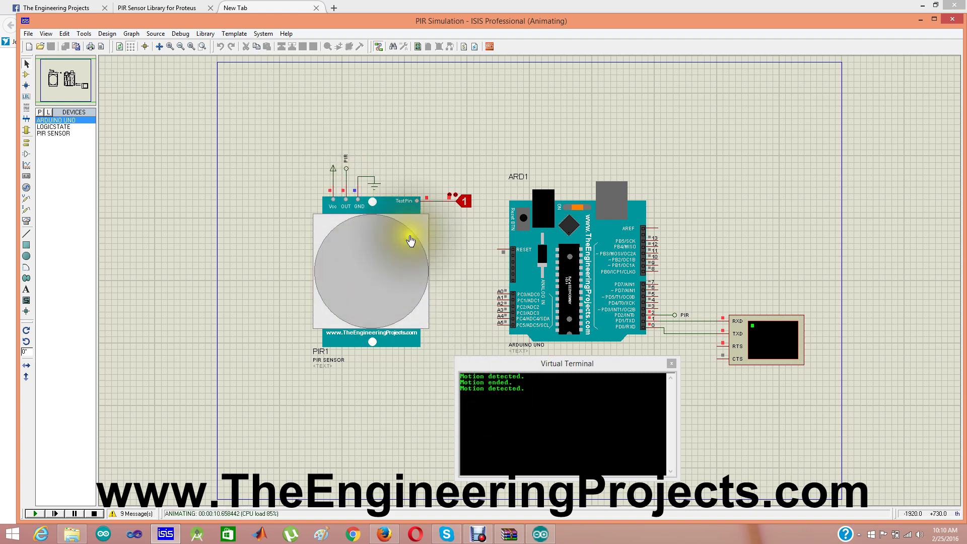
pyautogui.click(464, 202)
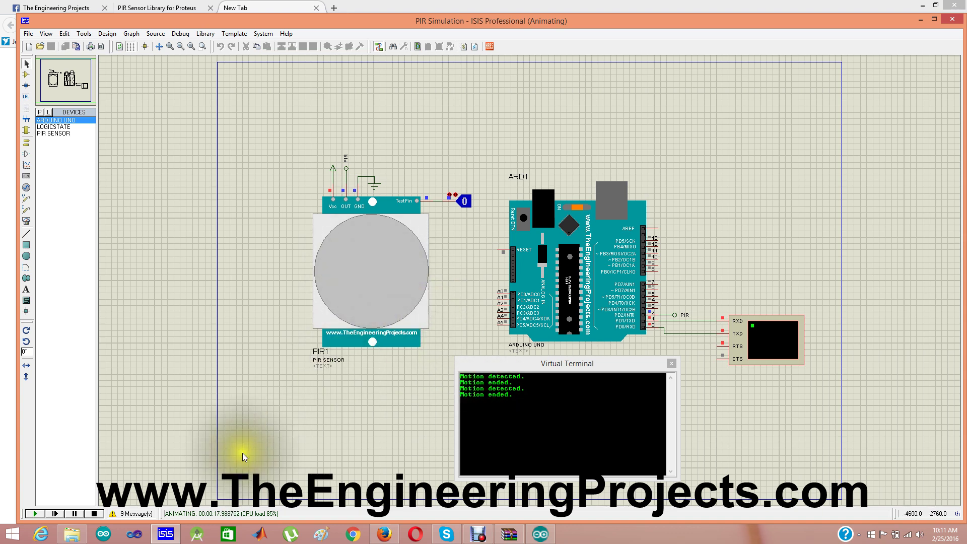
# Stop the simulation and delete the Arduino UNO, virtual terminal and PIR terminal label.
pyautogui.click(94, 513)
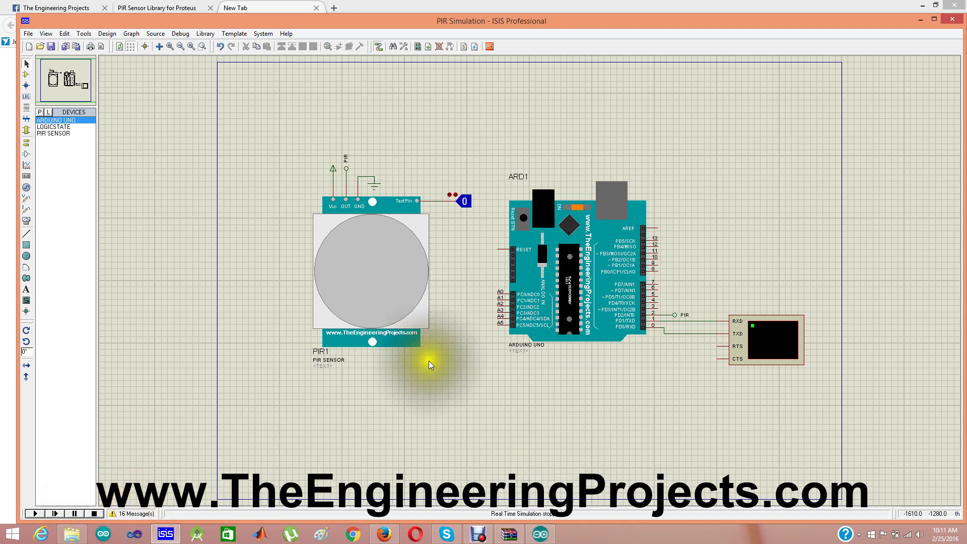
pyautogui.rightClick(530, 239)
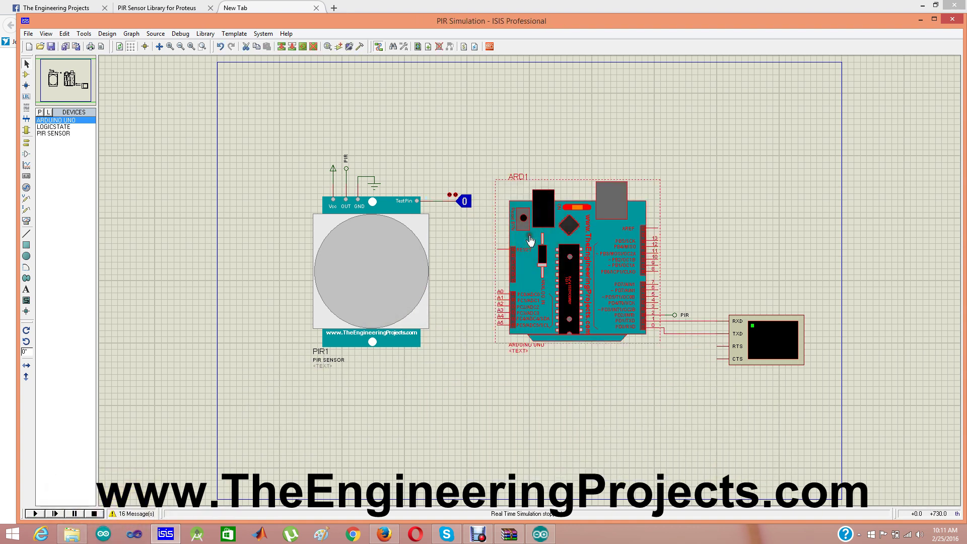
pyautogui.rightClick(530, 240)
pyautogui.rightClick(751, 332)
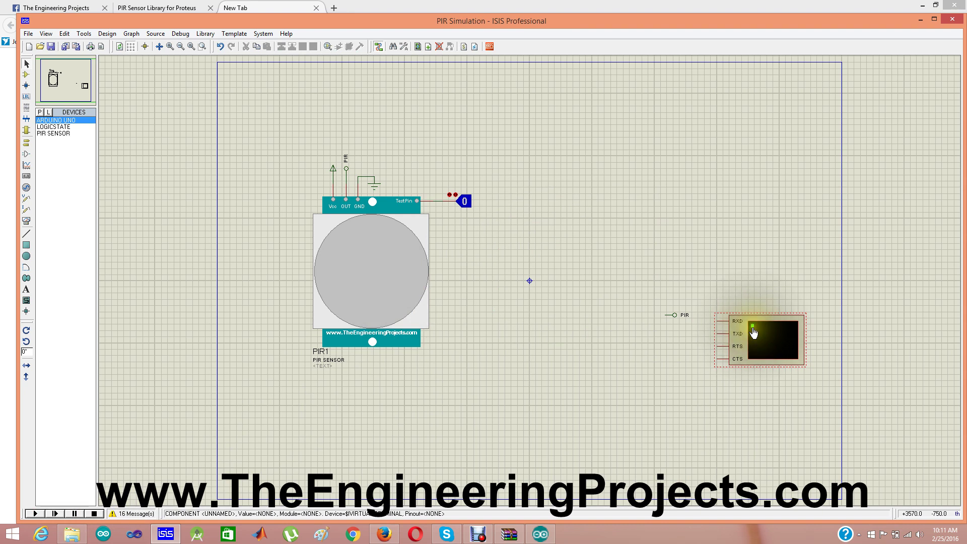
pyautogui.rightClick(751, 332)
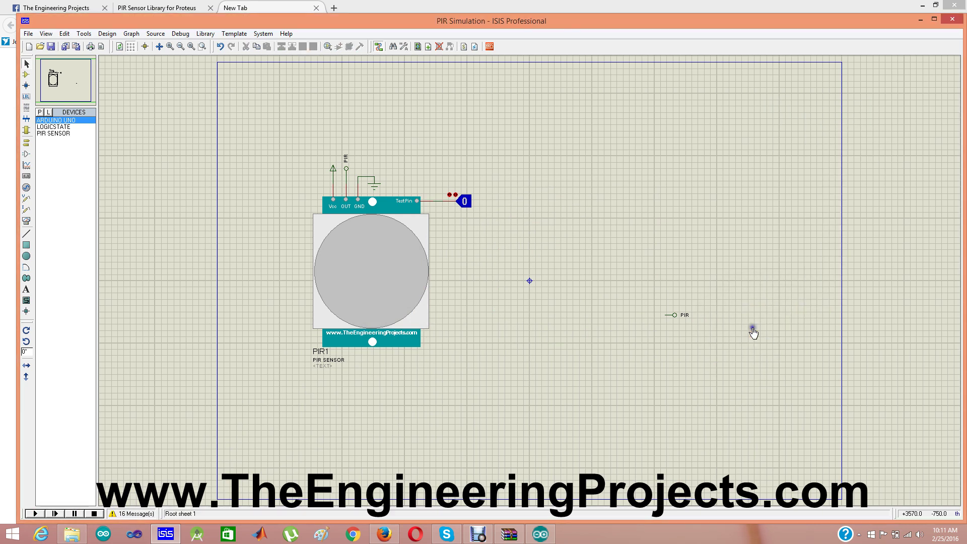
pyautogui.rightClick(675, 311)
pyautogui.rightClick(676, 311)
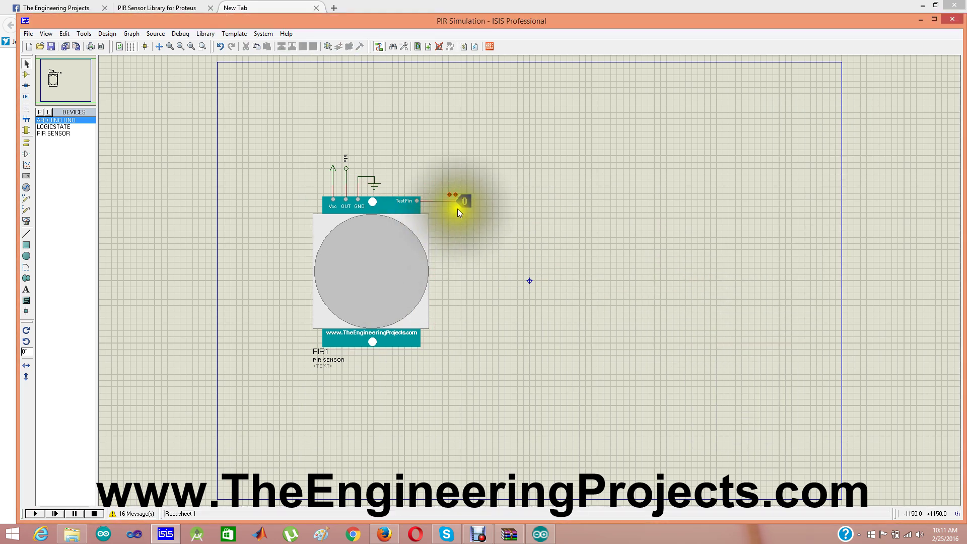
# Box-select the PIR sensor with its wiring and delete it.
pyautogui.moveTo(447, 168); pyautogui.dragTo(546, 265)
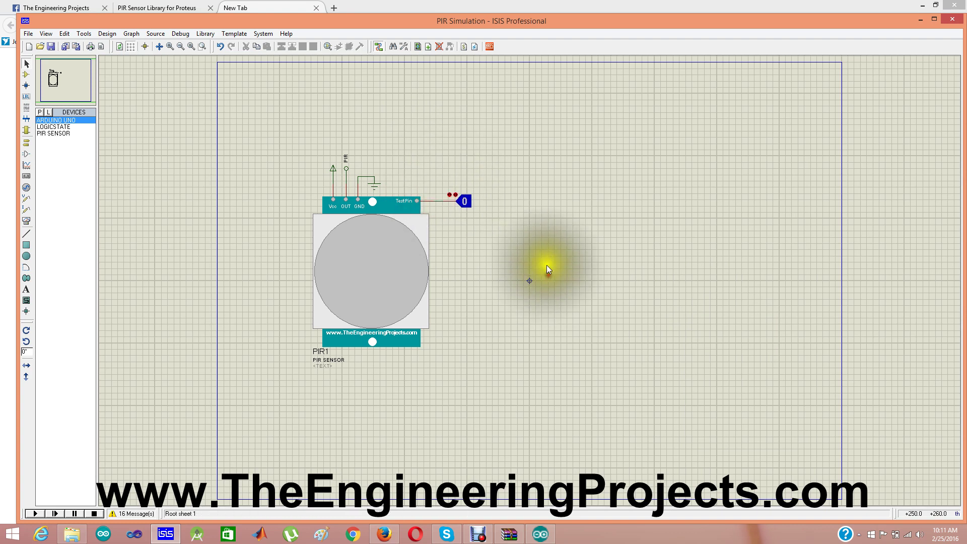
pyautogui.moveTo(258, 120); pyautogui.dragTo(583, 416)
pyautogui.press('Delete')
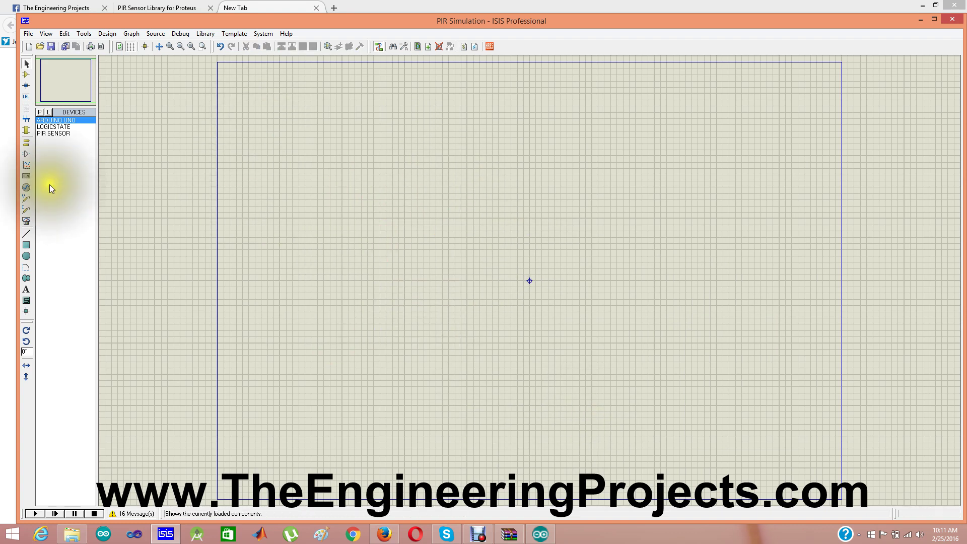
# Search 'pir sensor' in Pick Devices and add PIR SENSOR2, PIR SENSOR3 and PIR SENSOR4.
pyautogui.click(40, 112)
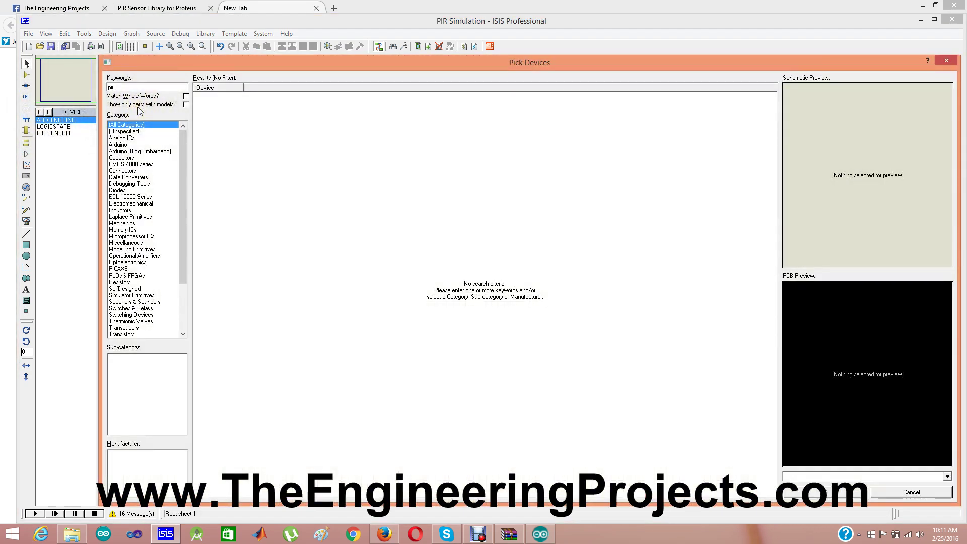
pyautogui.write('pir sens')
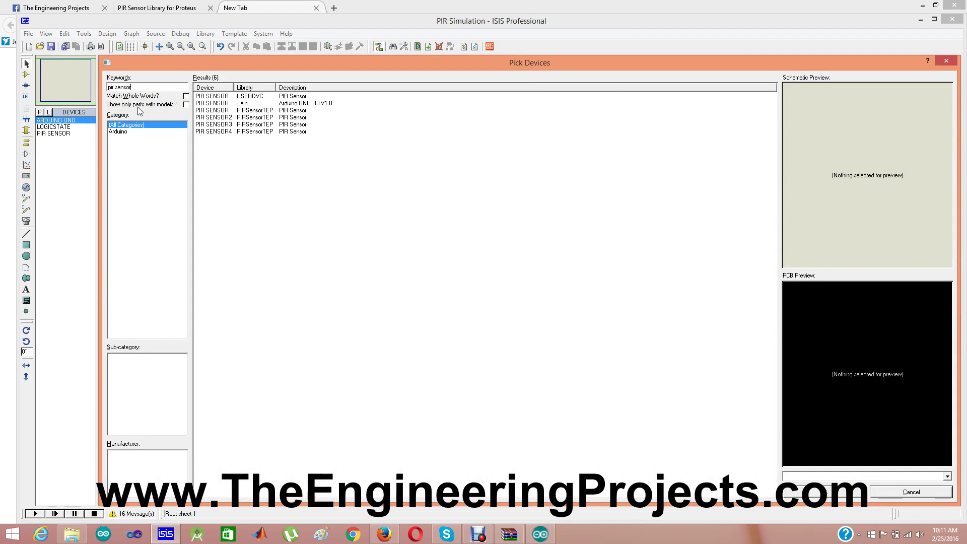
pyautogui.write('or')
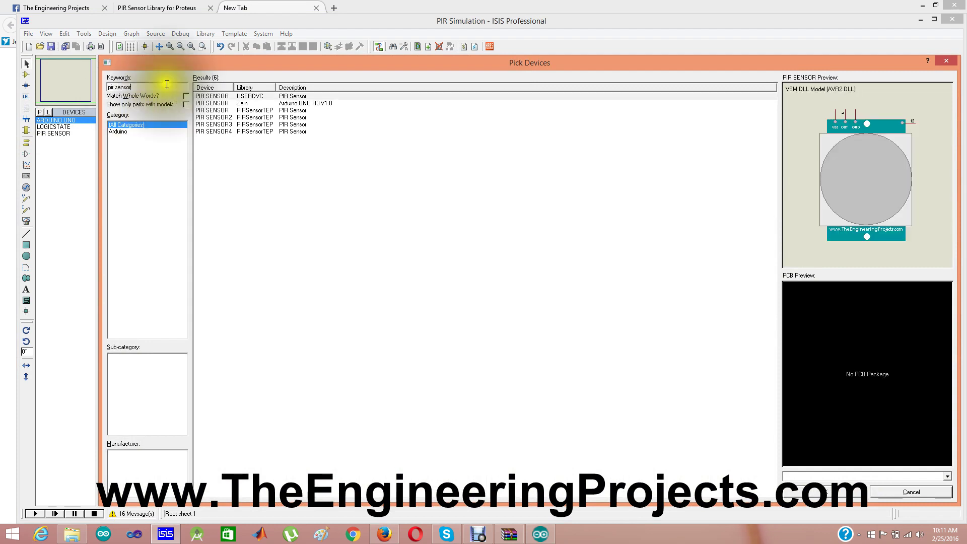
pyautogui.click(220, 111)
pyautogui.doubleClick(221, 117)
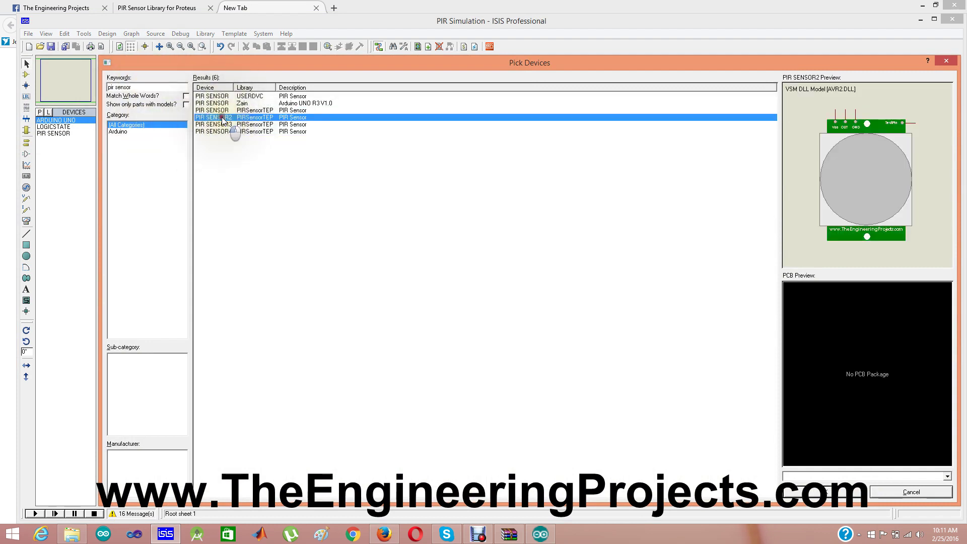
pyautogui.doubleClick(223, 125)
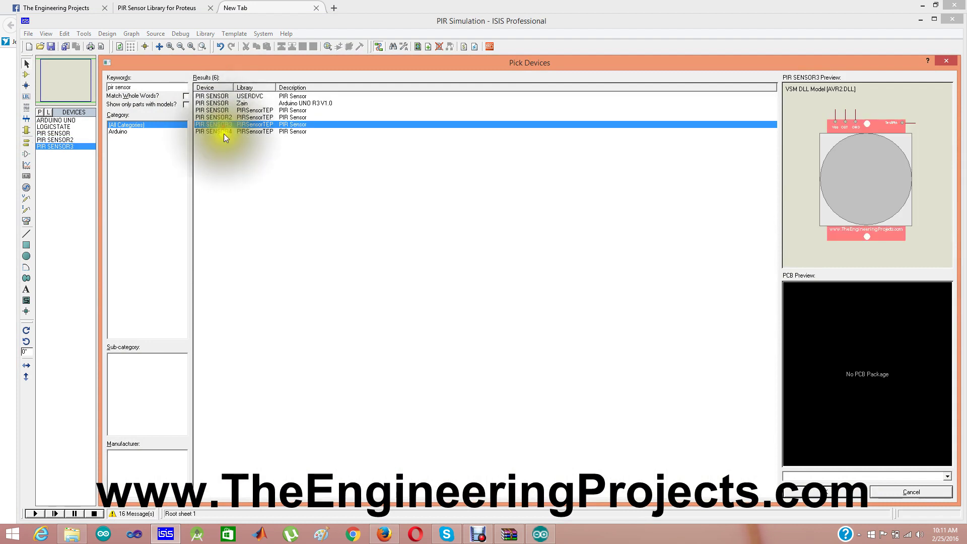
pyautogui.doubleClick(229, 132)
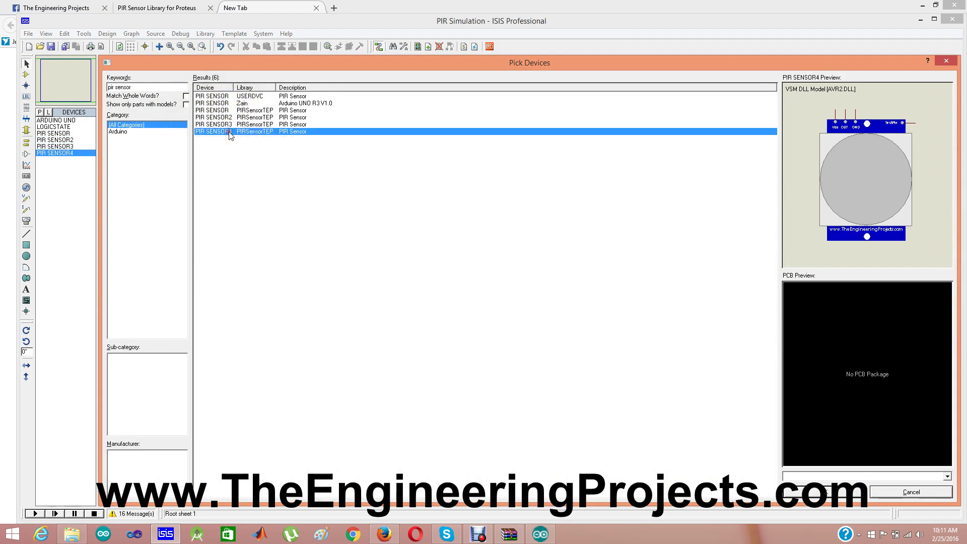
pyautogui.click(945, 62)
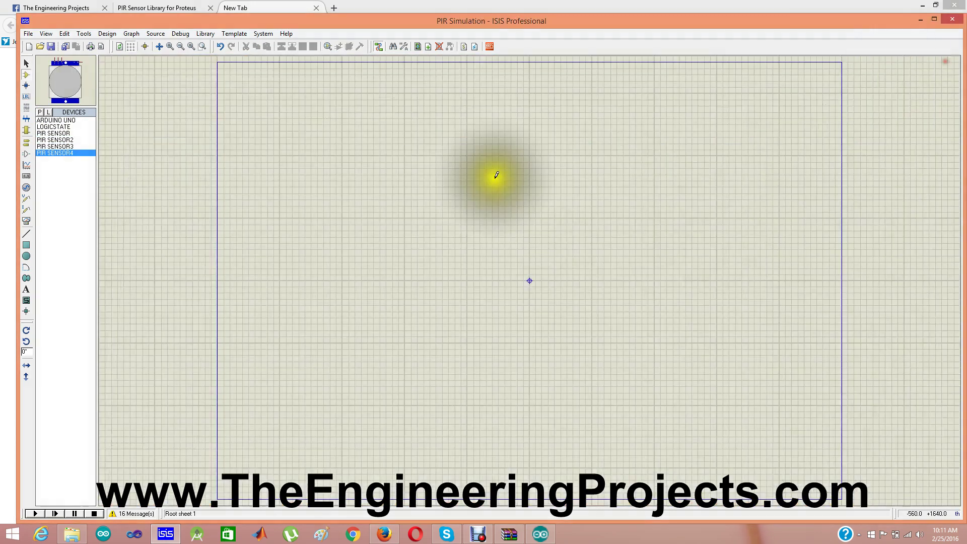
# Place PIR SENSOR, PIR SENSOR2, PIR SENSOR3 and PIR SENSOR4 as PIR1–PIR4 in a row.
pyautogui.click(55, 133)
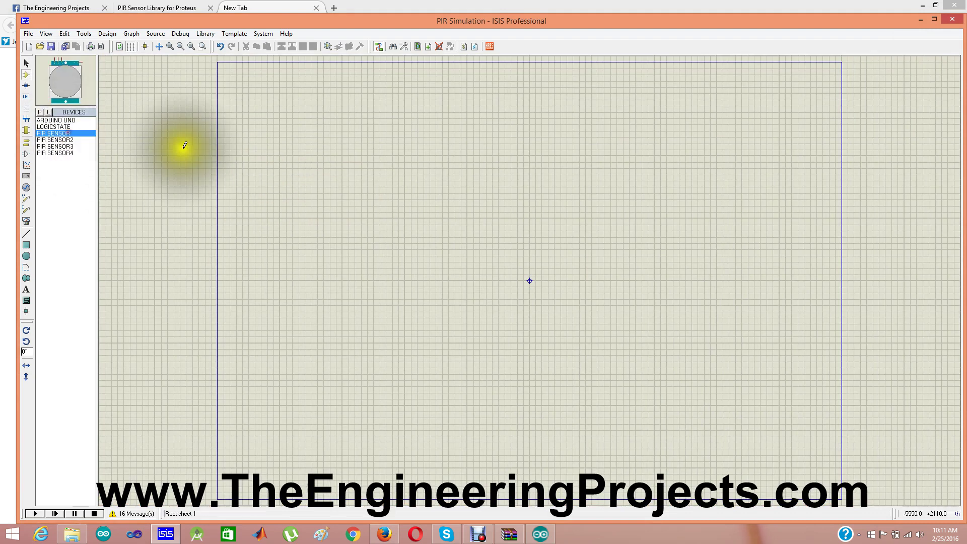
pyautogui.click(271, 168)
pyautogui.click(264, 181)
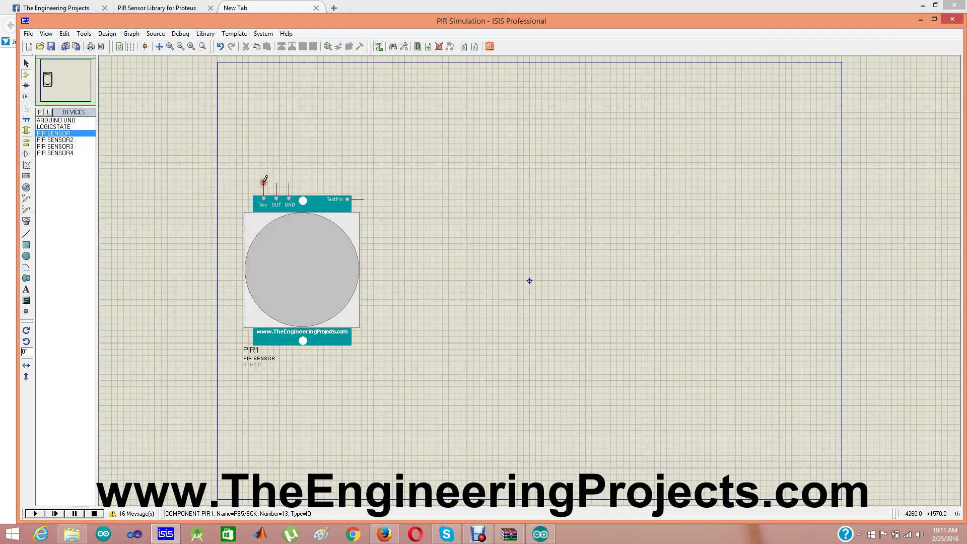
pyautogui.click(66, 140)
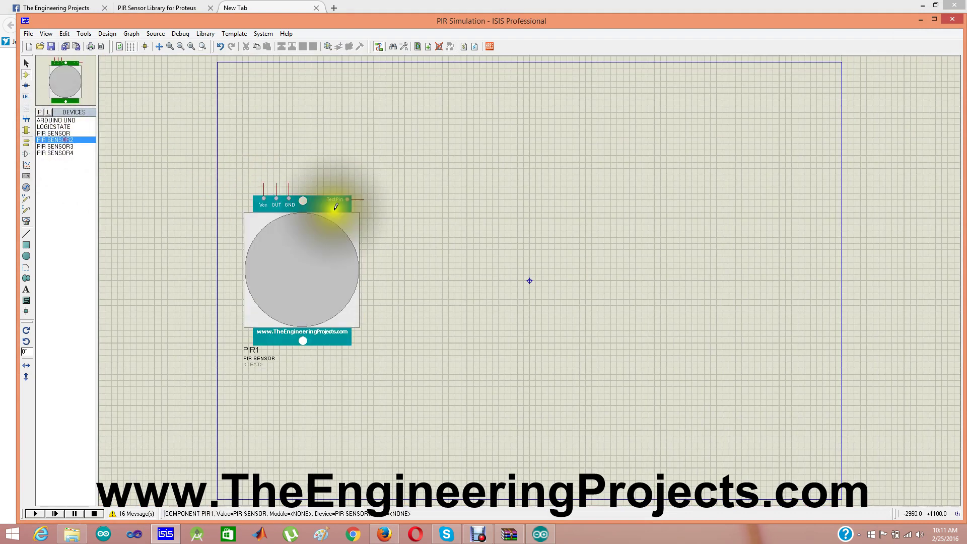
pyautogui.click(417, 215)
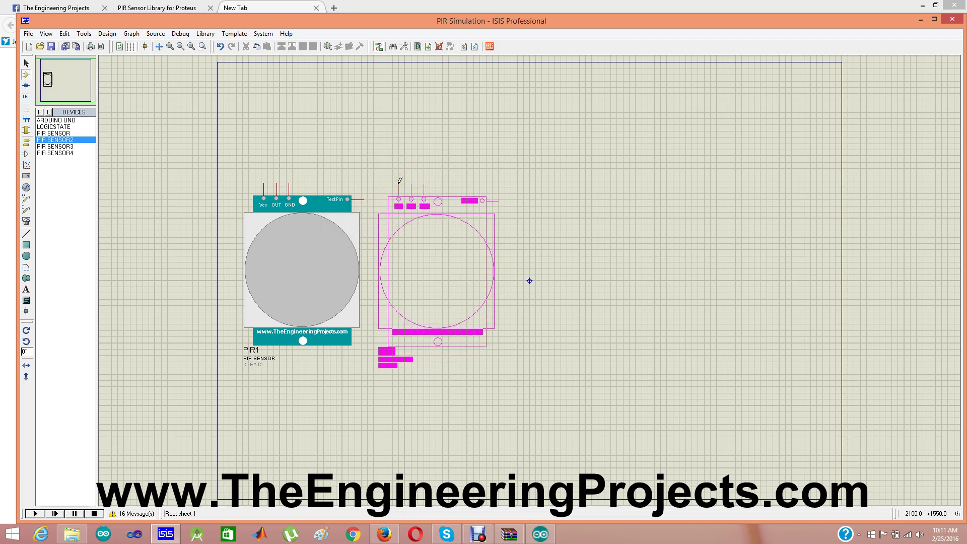
pyautogui.click(399, 184)
pyautogui.click(86, 147)
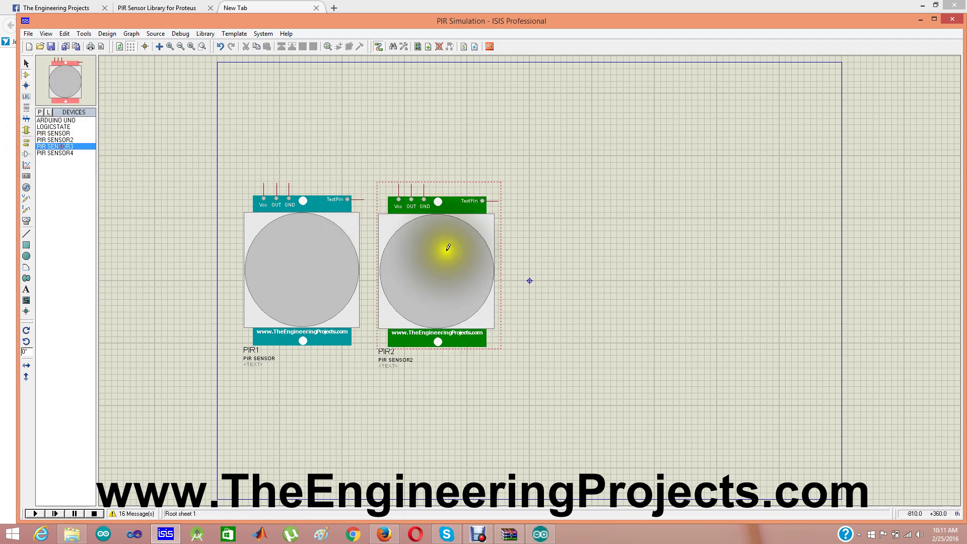
pyautogui.click(566, 238)
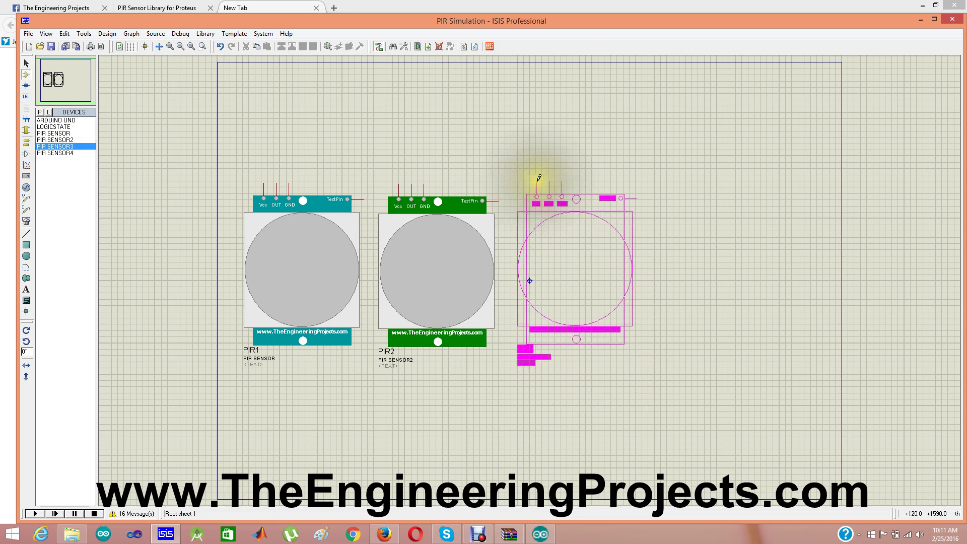
pyautogui.click(531, 181)
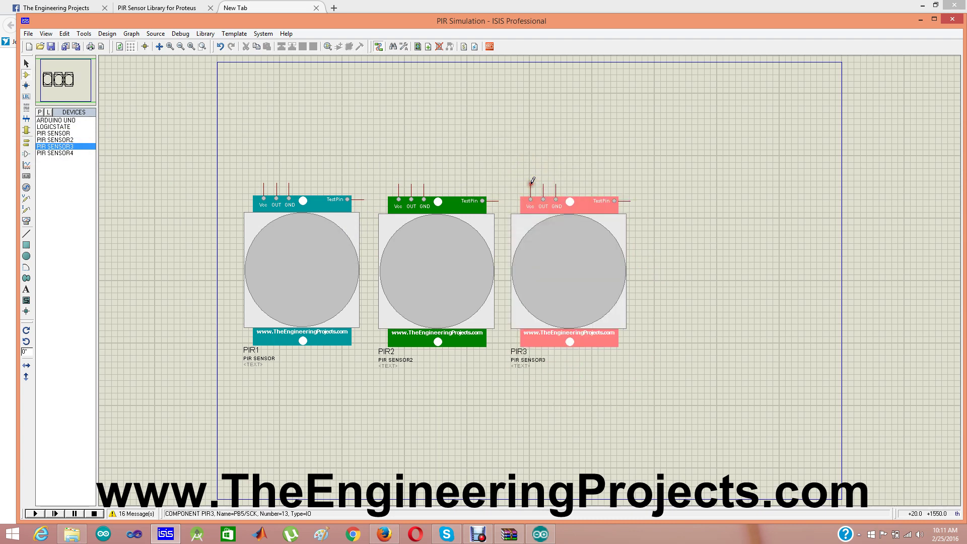
pyautogui.click(67, 153)
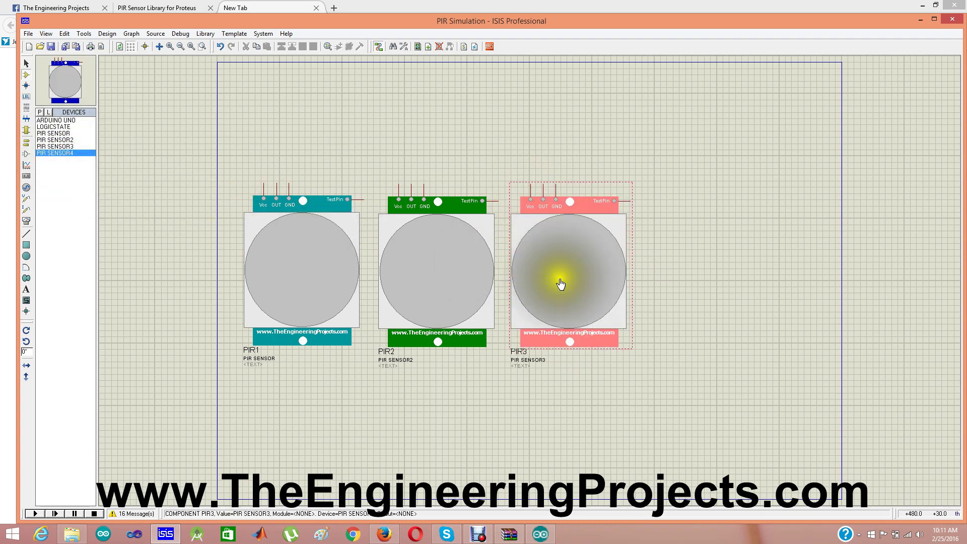
pyautogui.click(723, 250)
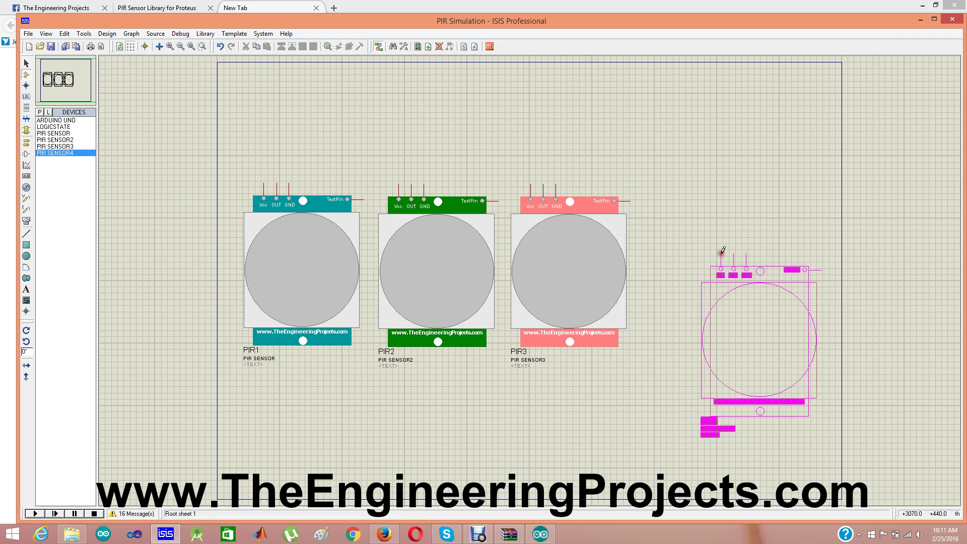
pyautogui.click(672, 180)
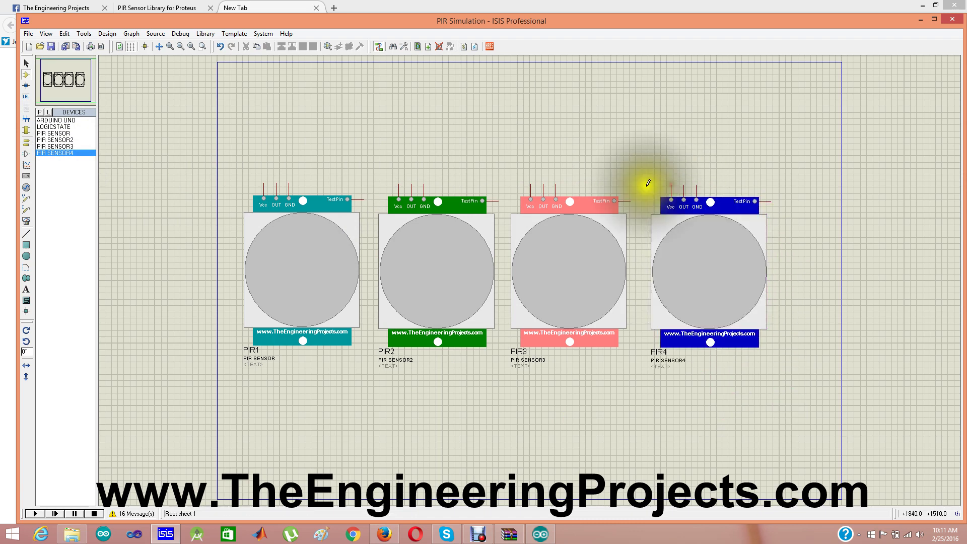